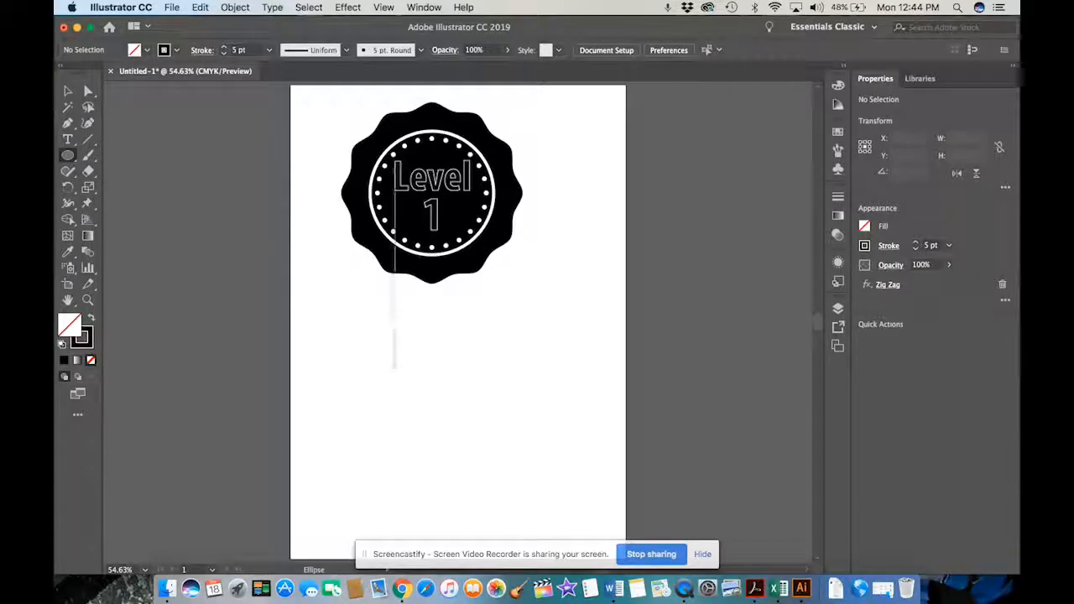
Step: Draw a circle about 102 mm in diameter with a 5 pt black stroke and place it below the Level 1 badge
mouse_move(437, 371)
mouse_down()
mouse_move(467, 419)
mouse_move(517, 443)
mouse_up()
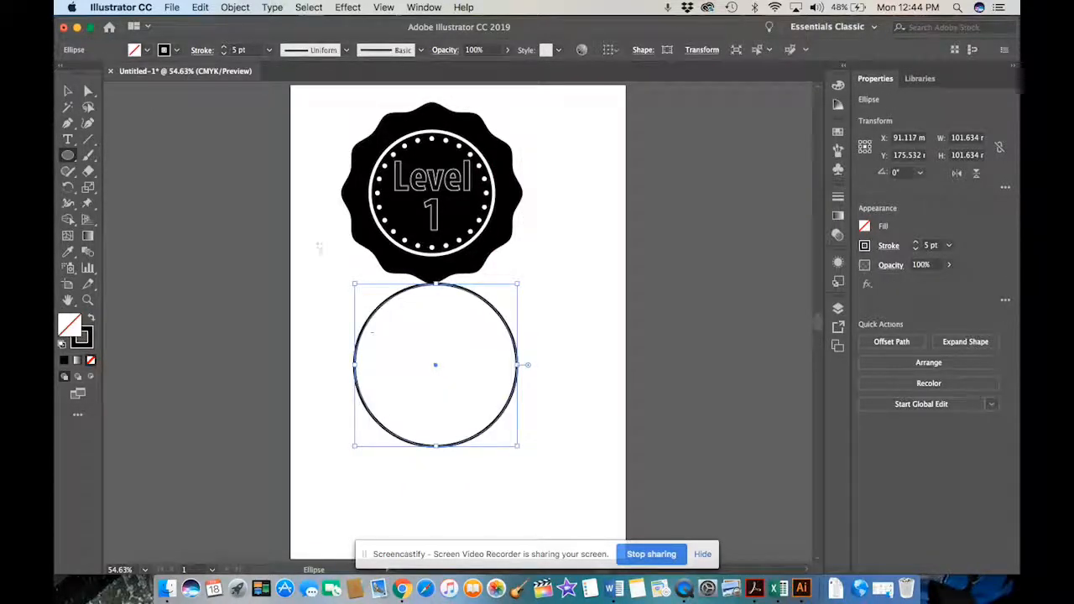
click(67, 90)
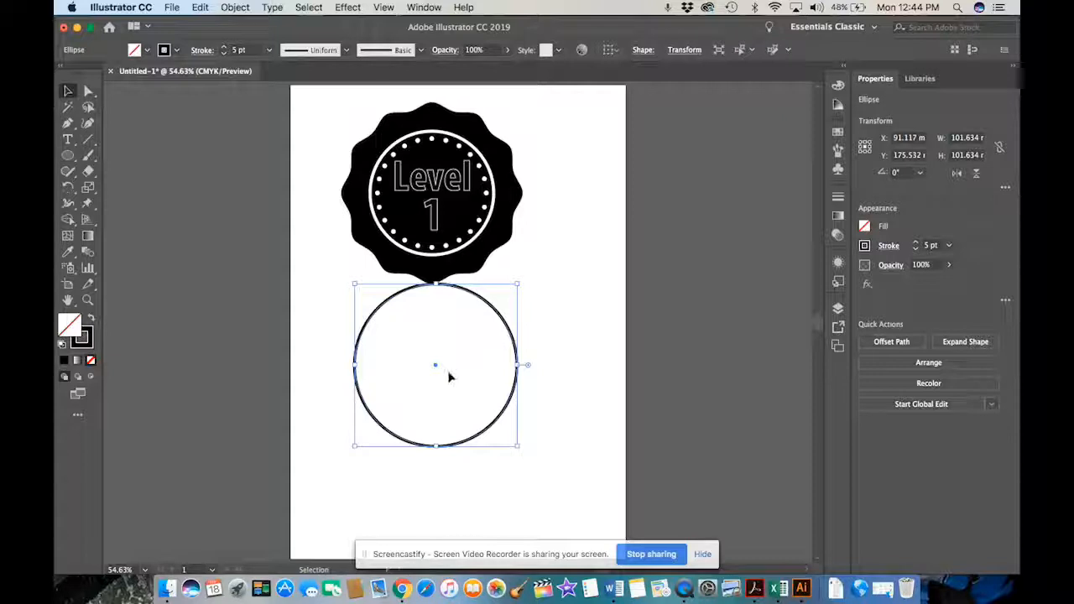
click(468, 423)
click(483, 435)
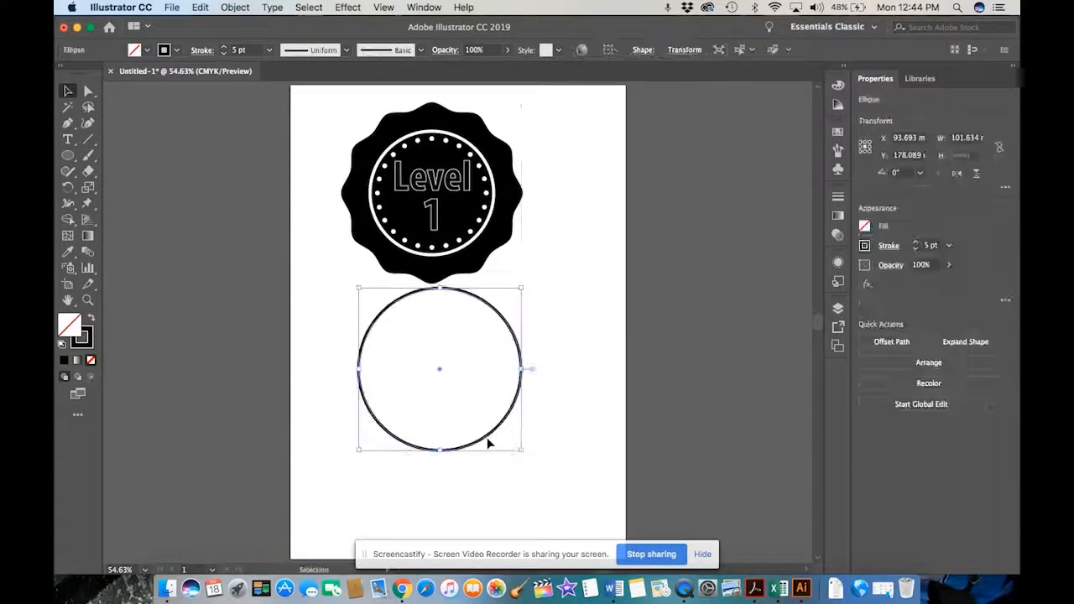
drag(487, 432, 503, 460)
click(528, 258)
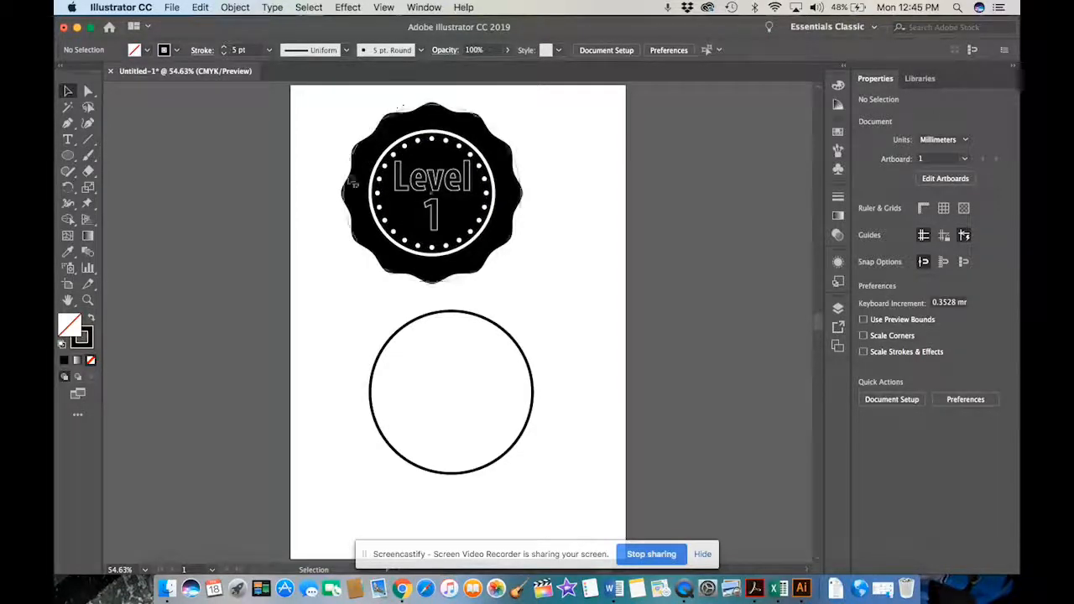
Step: Start a Zig Zag effect on the new circle with the preview on and smooth points
click(508, 339)
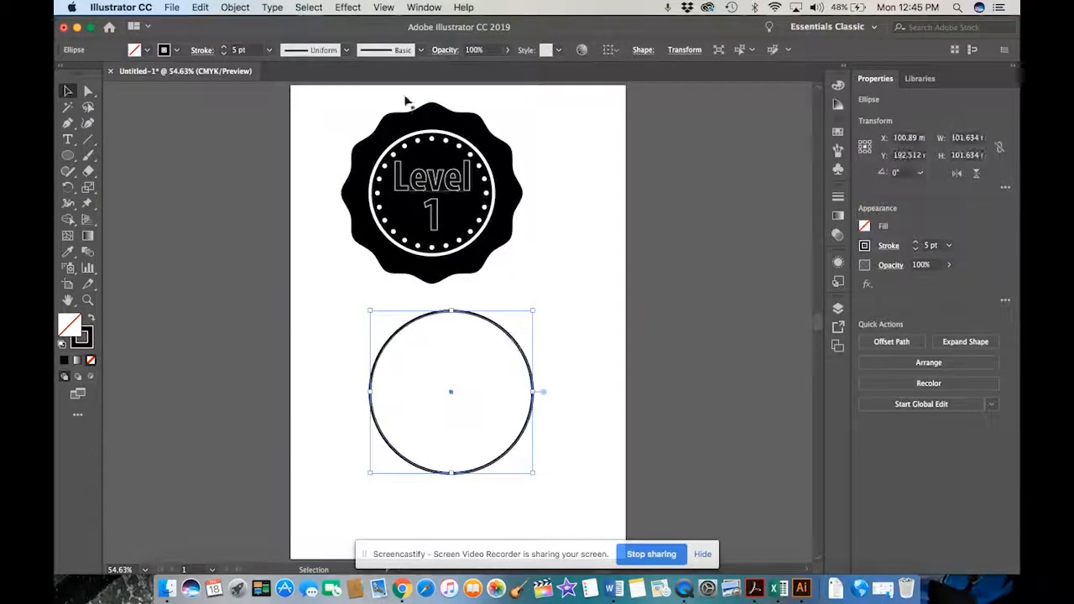
click(348, 6)
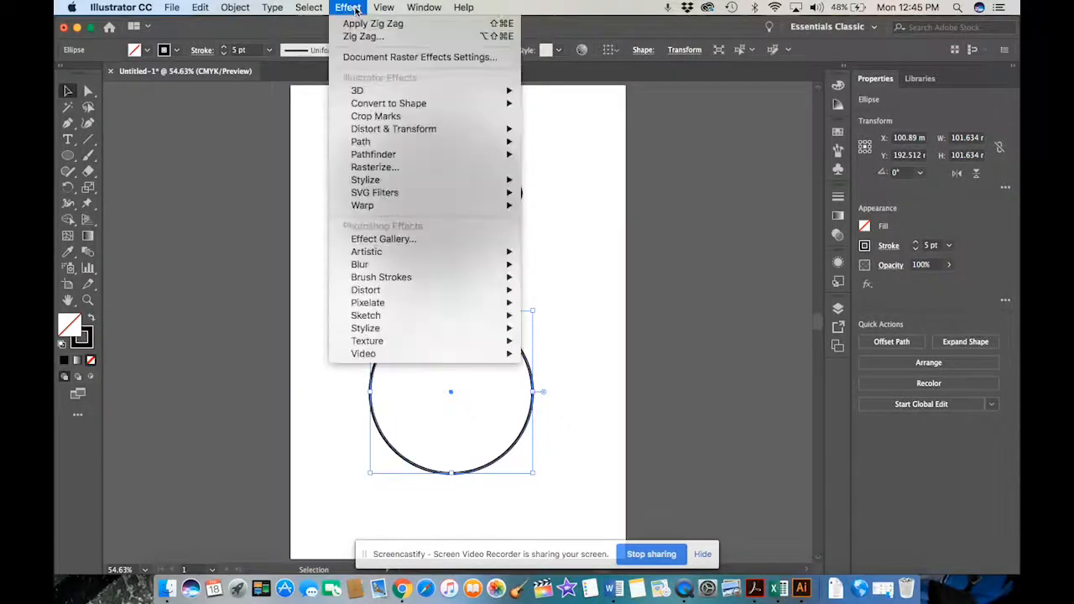
mouse_move(358, 130)
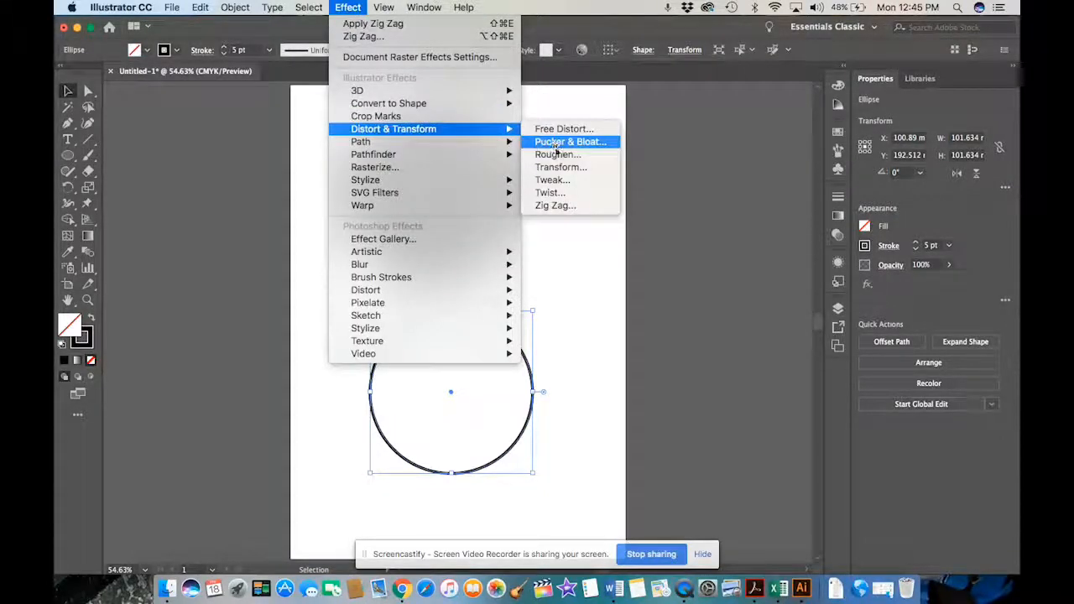
click(550, 206)
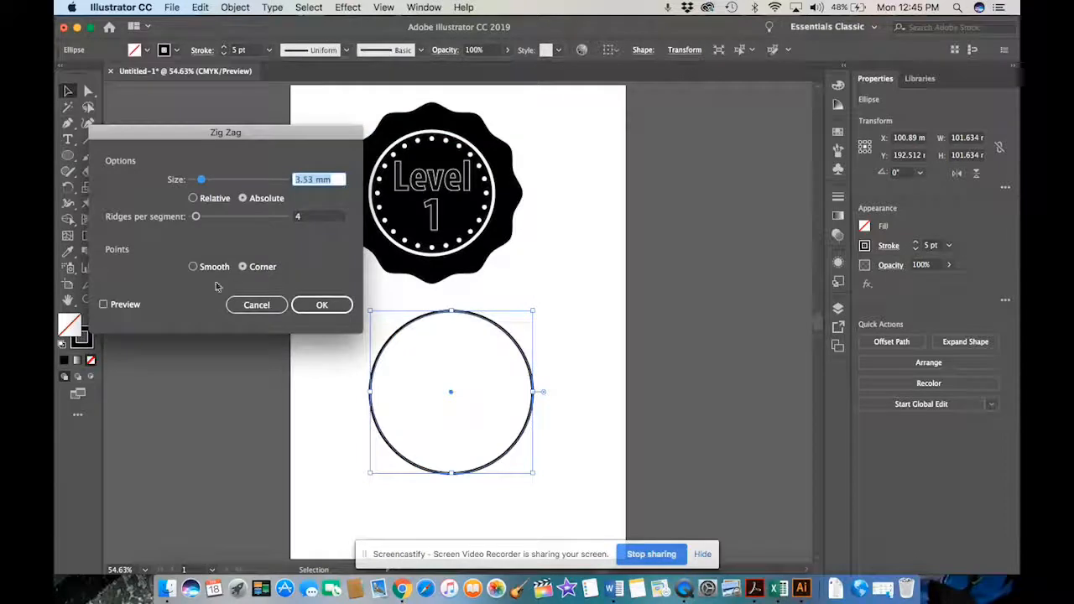
click(104, 304)
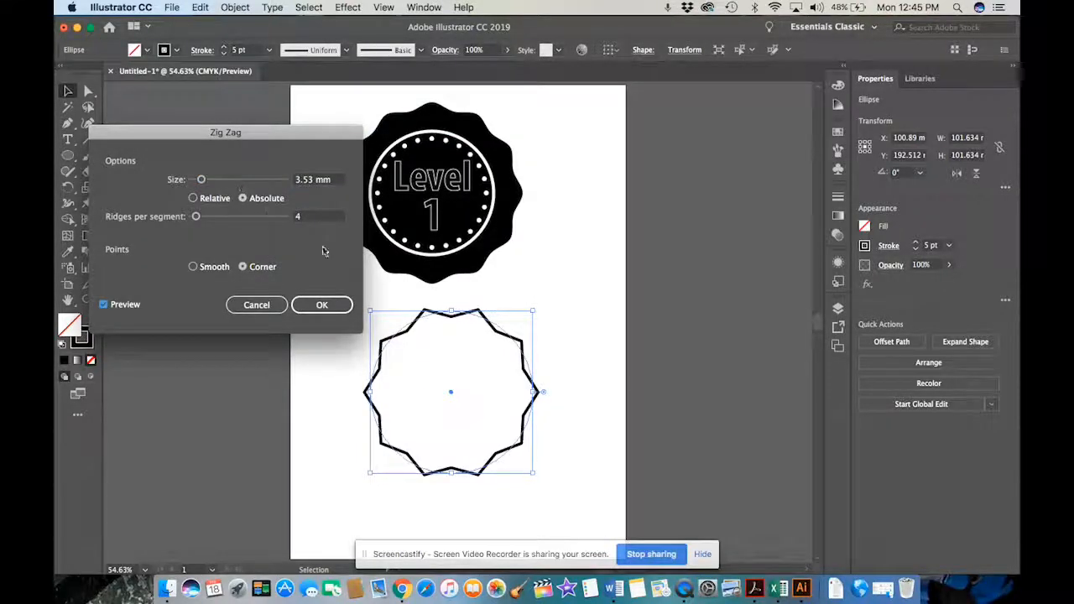
click(193, 267)
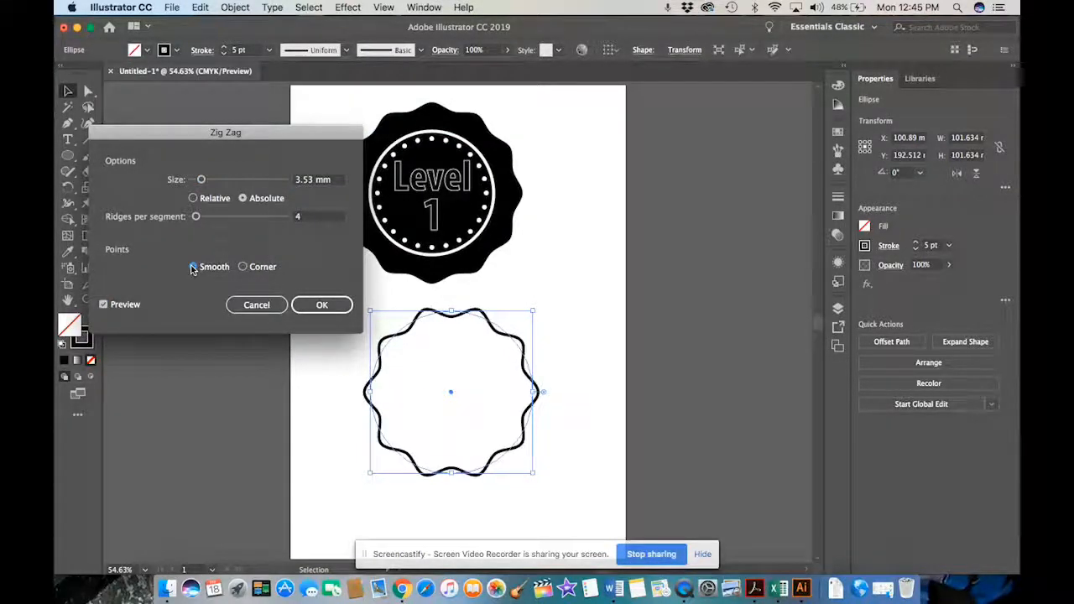
Step: Set the Zig Zag to 4 ridges per segment and an absolute size of 3 mm, and apply it
click(307, 220)
key(Down)
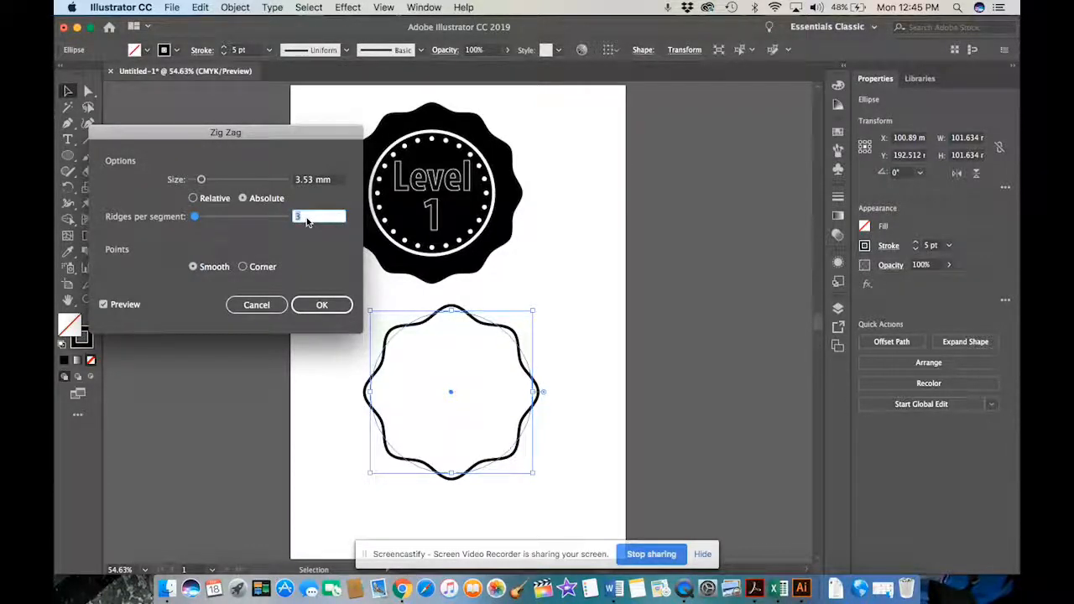
key(Up)
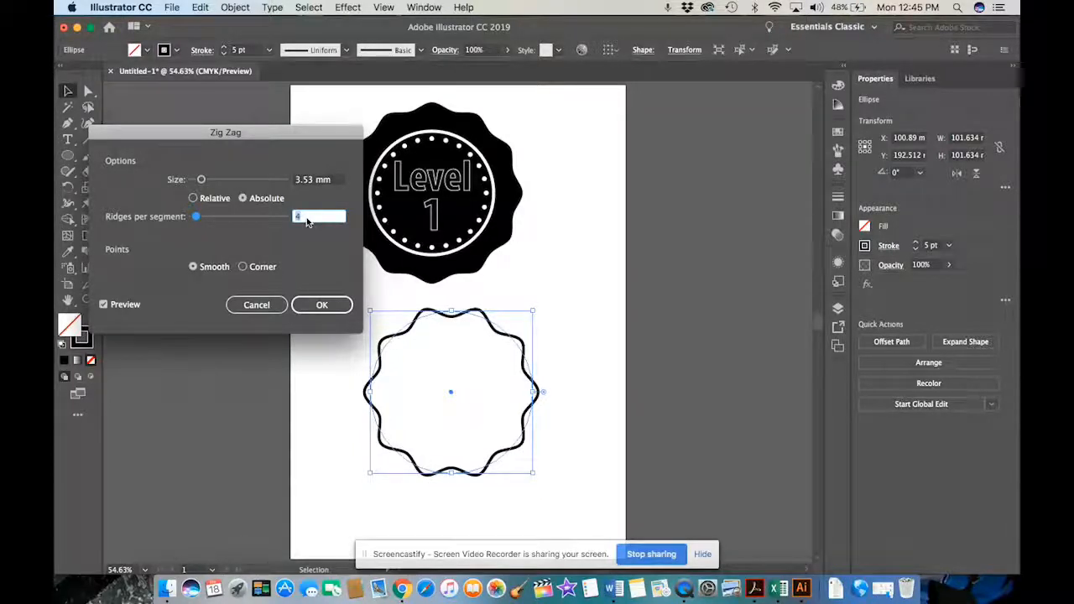
click(326, 181)
text(2)
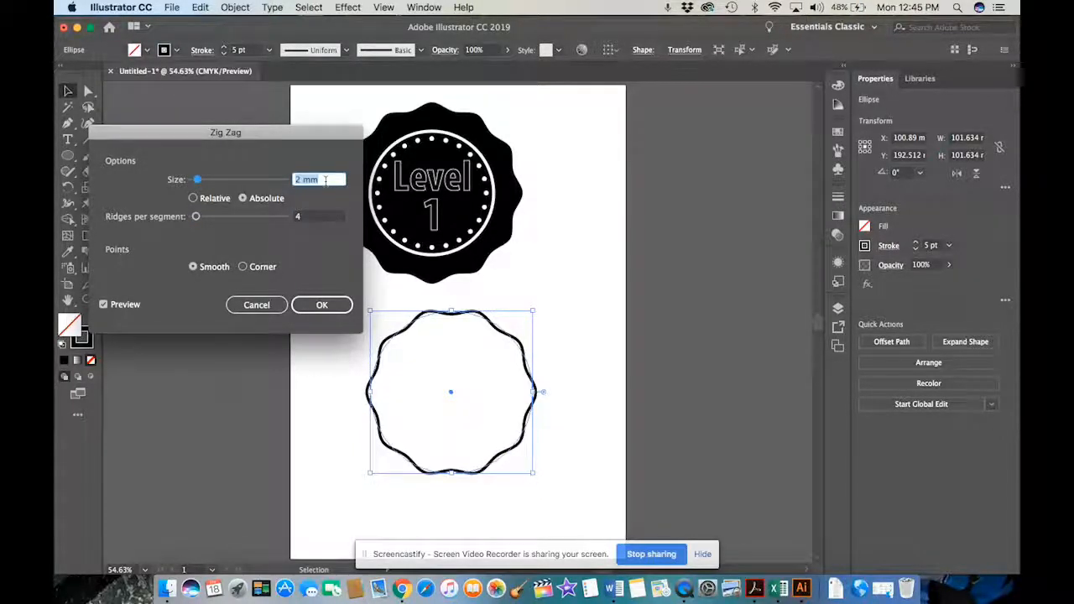
key(Up)
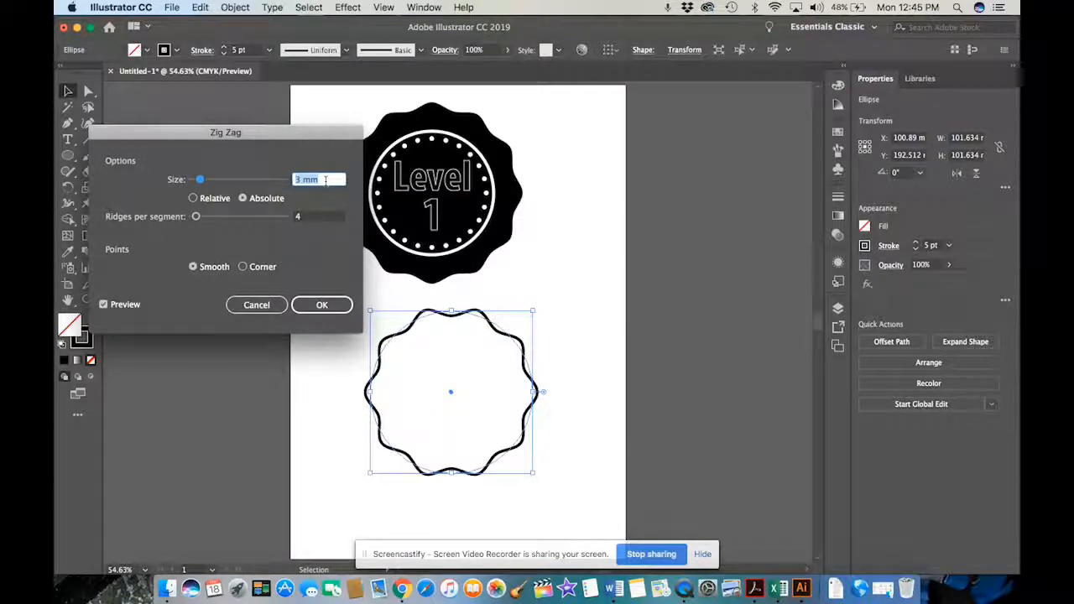
click(311, 307)
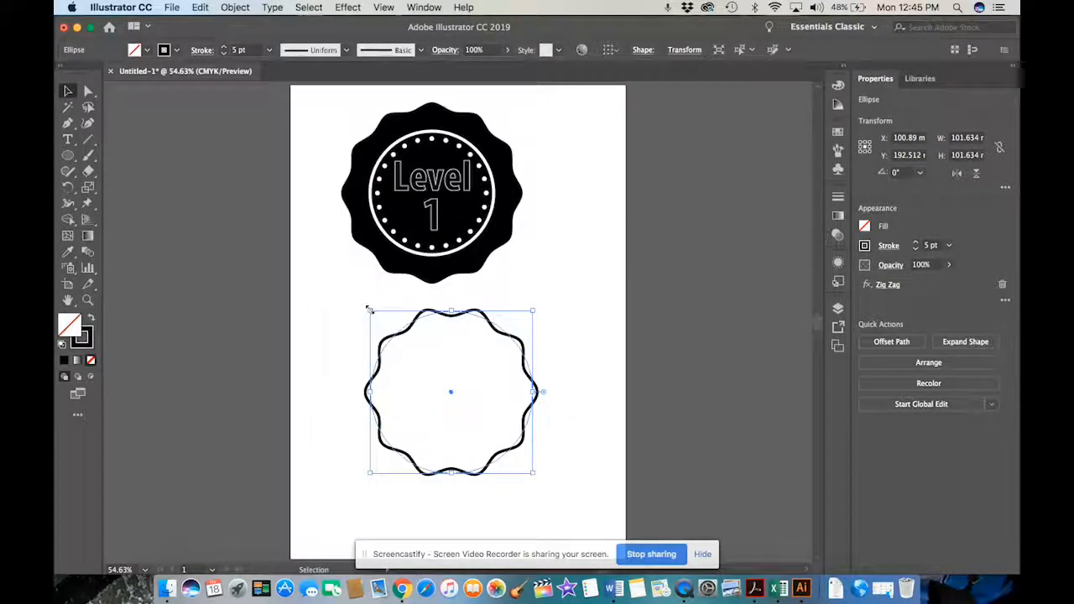
Step: Duplicate the scalloped shape in place and scale the copy about its centre to about 73 mm wide
click(562, 295)
click(493, 324)
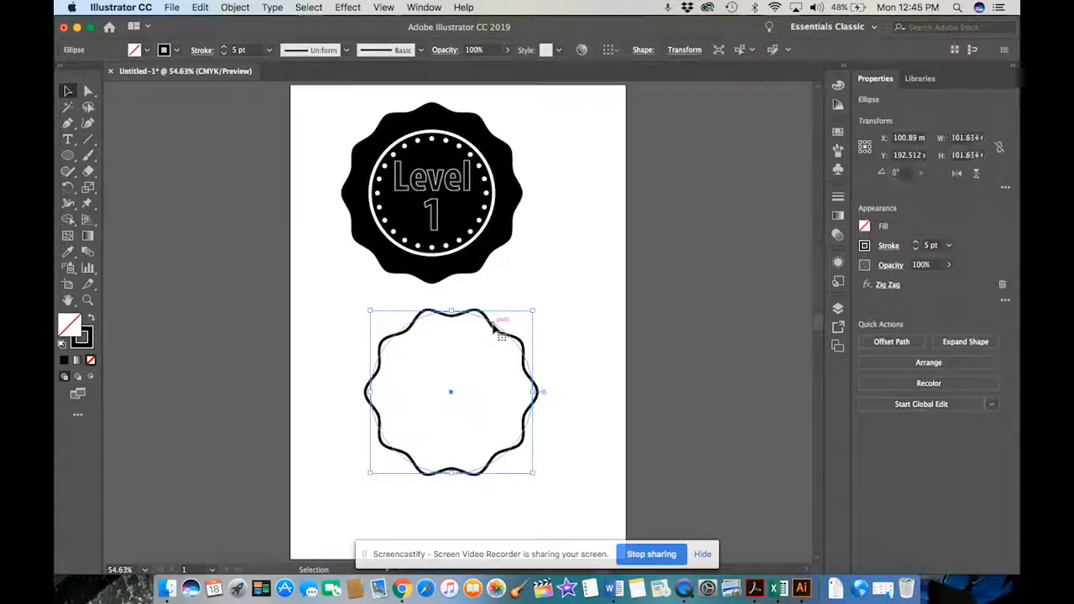
key(a)
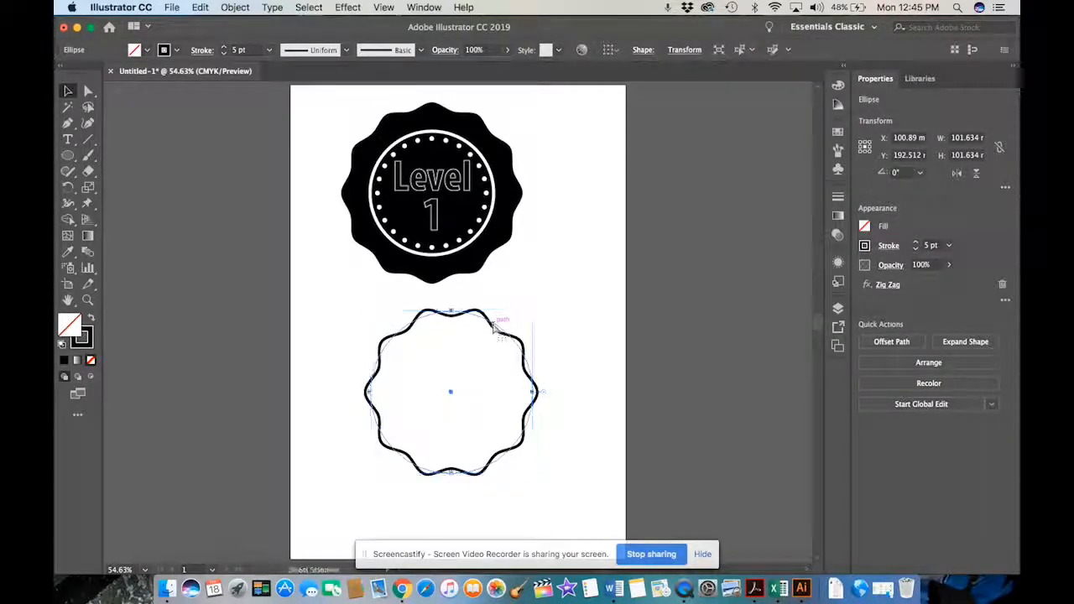
key(v)
key(a)
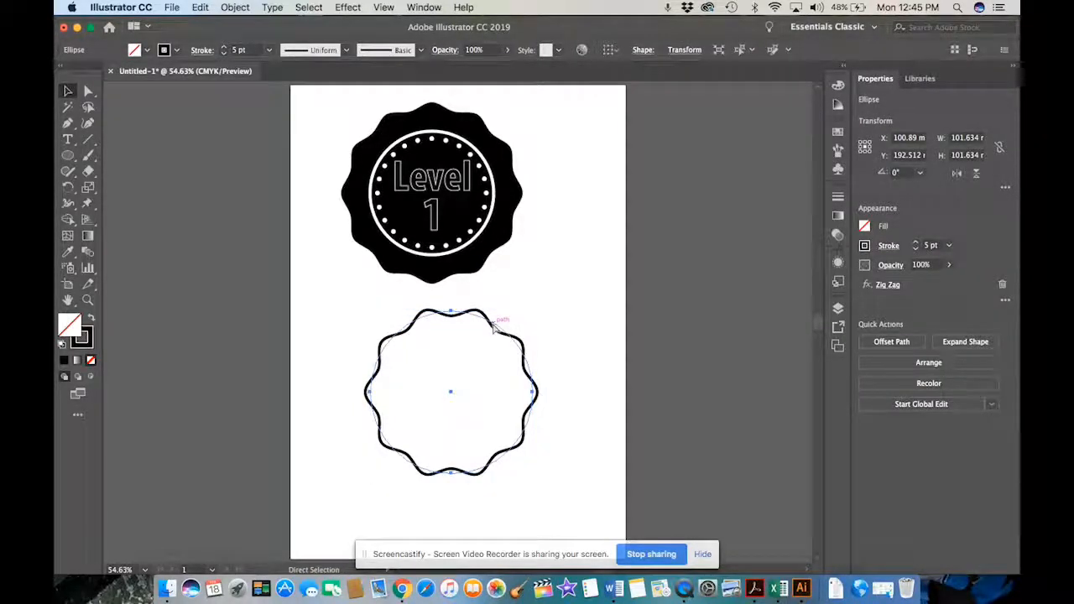
key(v)
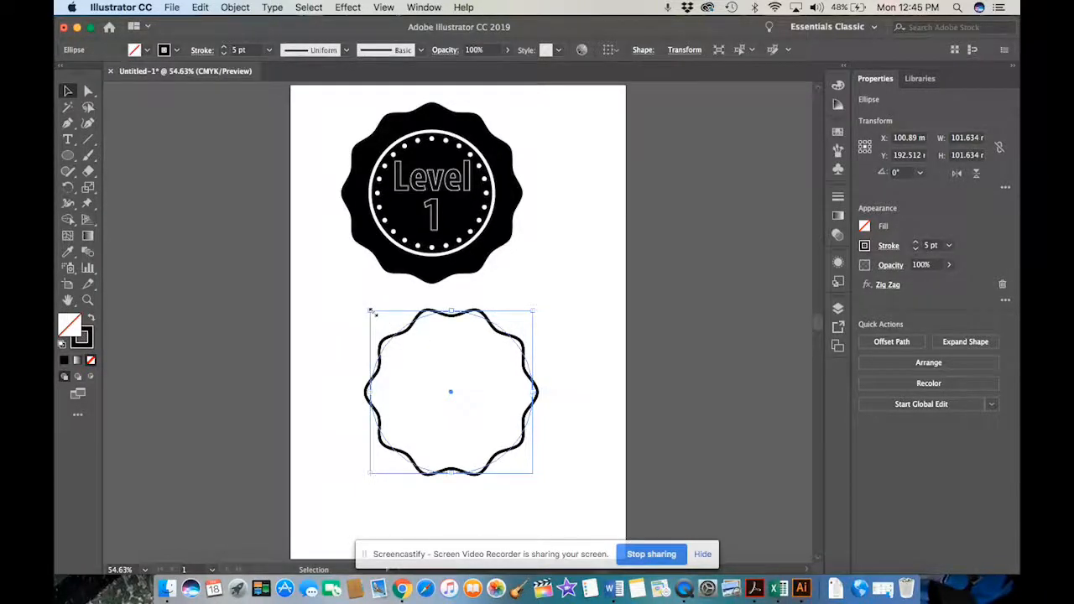
drag(370, 310, 397, 336)
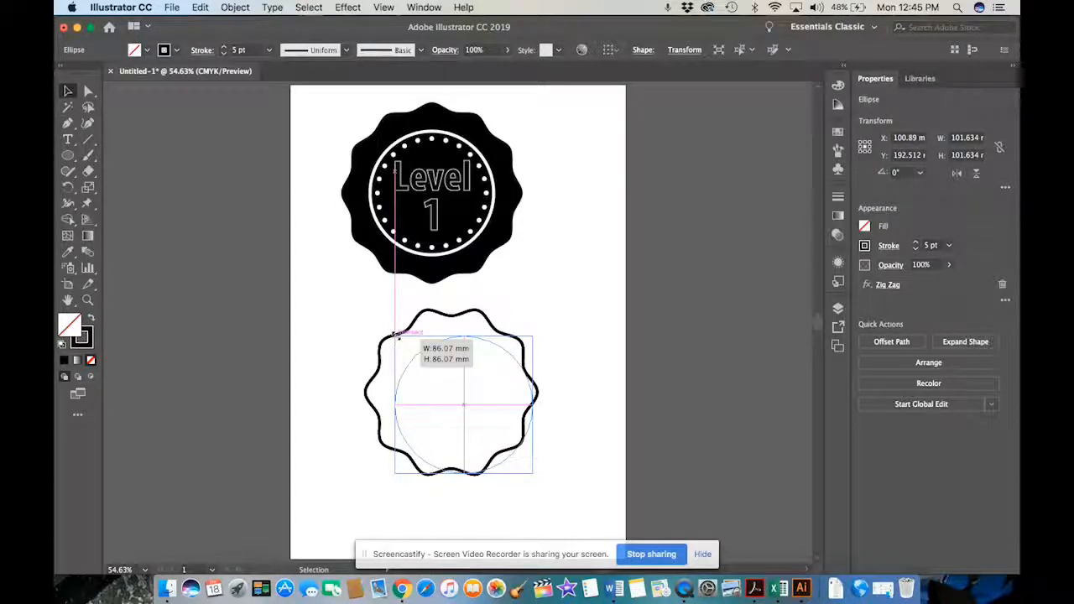
drag(397, 337, 398, 336)
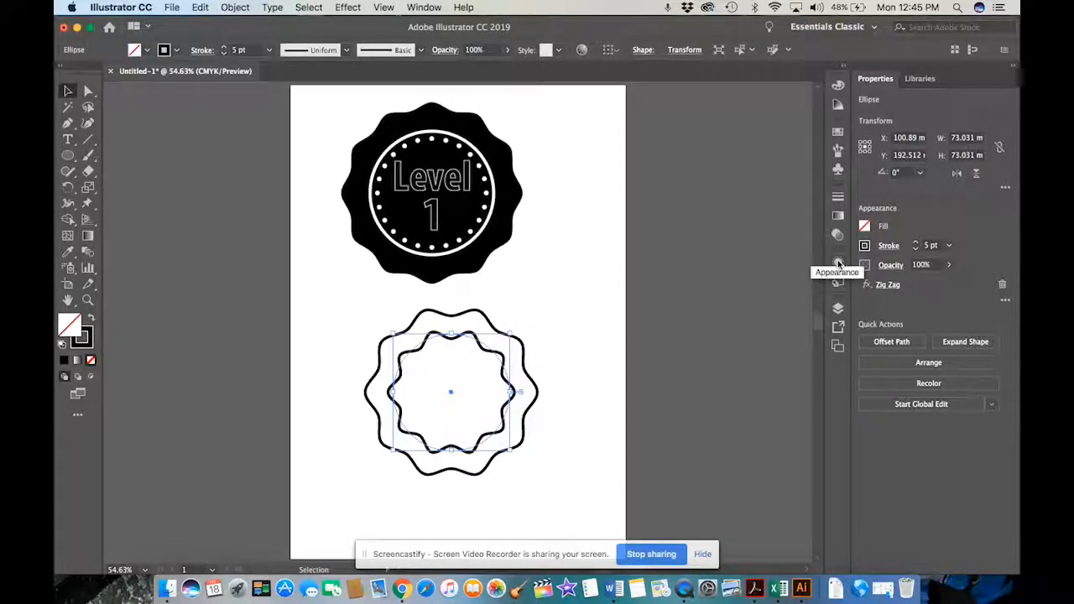
Step: Remove the Zig Zag effect from the inner copy through its Appearance attributes
click(429, 8)
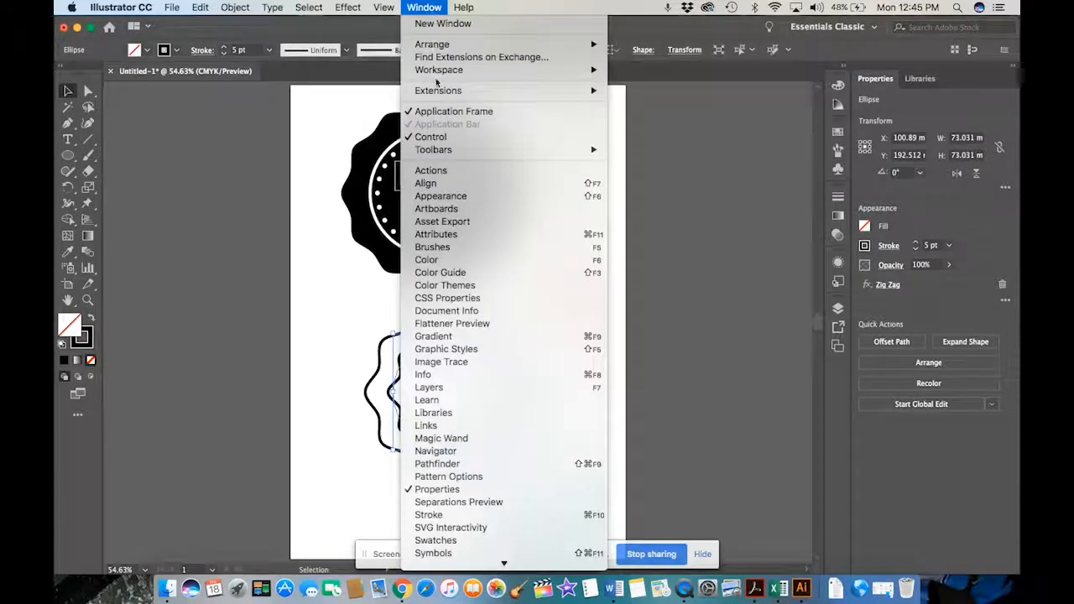
click(440, 196)
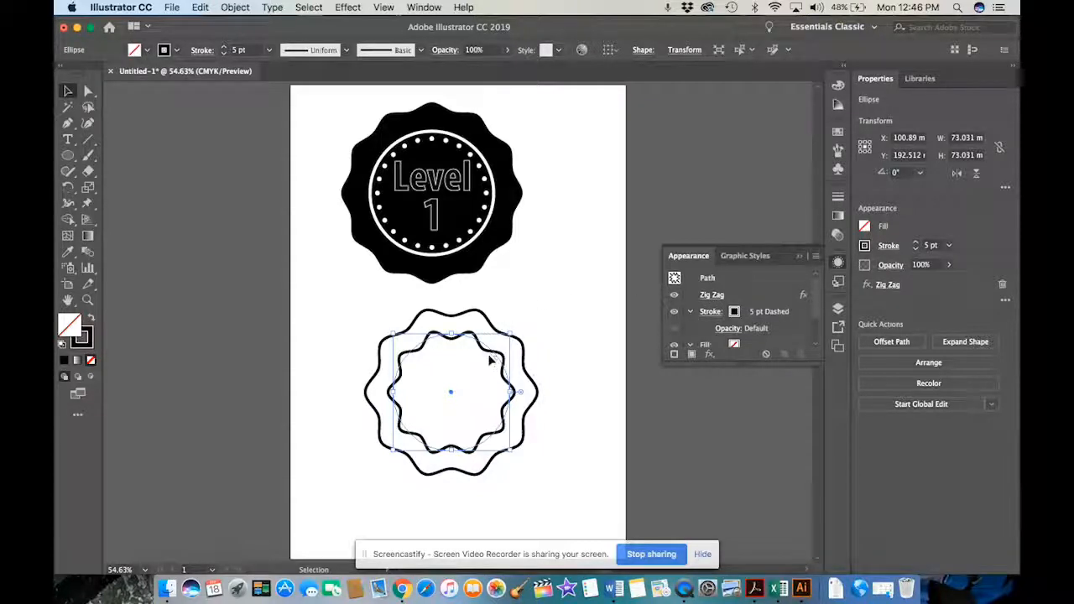
drag(787, 297, 799, 353)
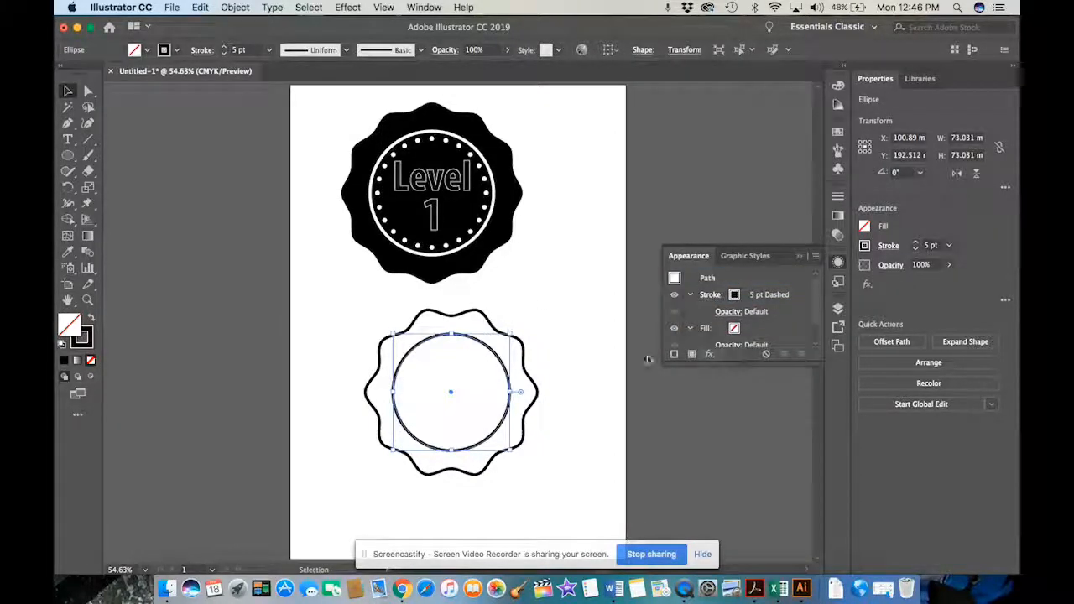
click(523, 374)
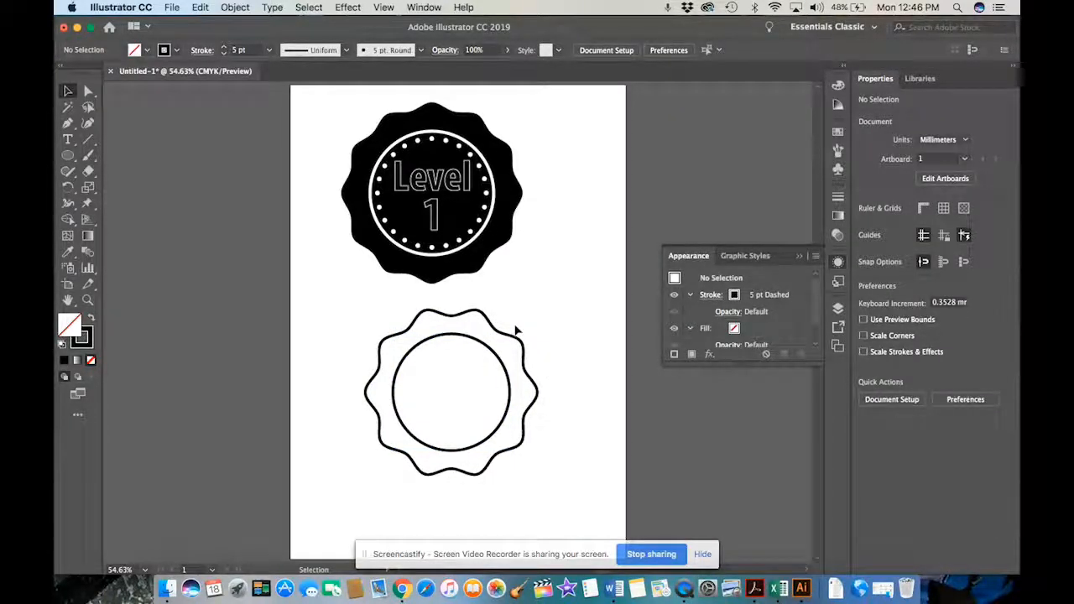
Step: Swap the outer scalloped shape's fill and stroke, giving it a black fill and no stroke
click(463, 335)
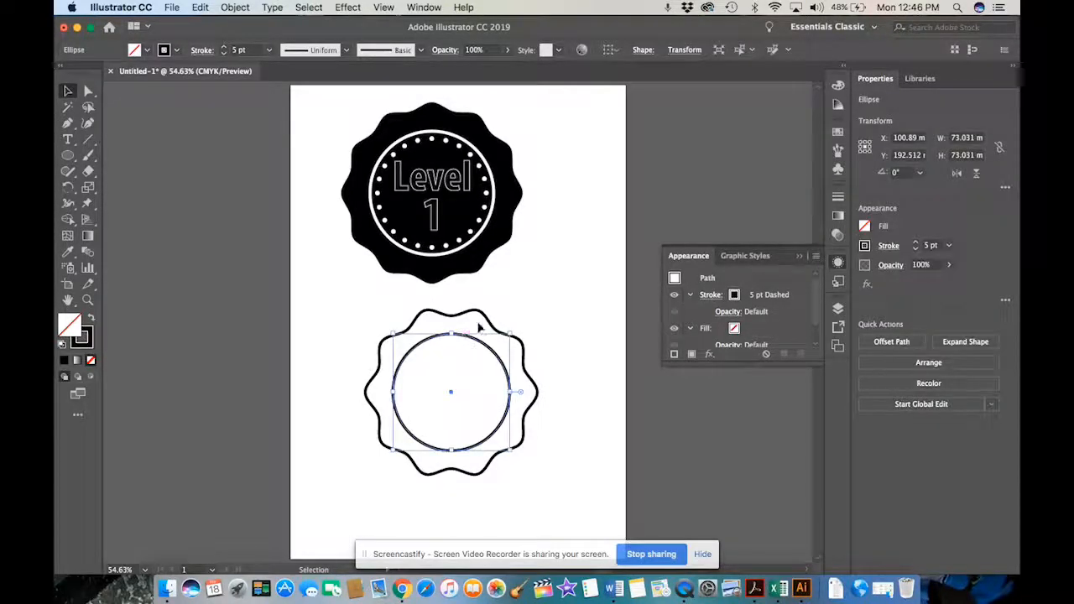
click(491, 326)
click(489, 325)
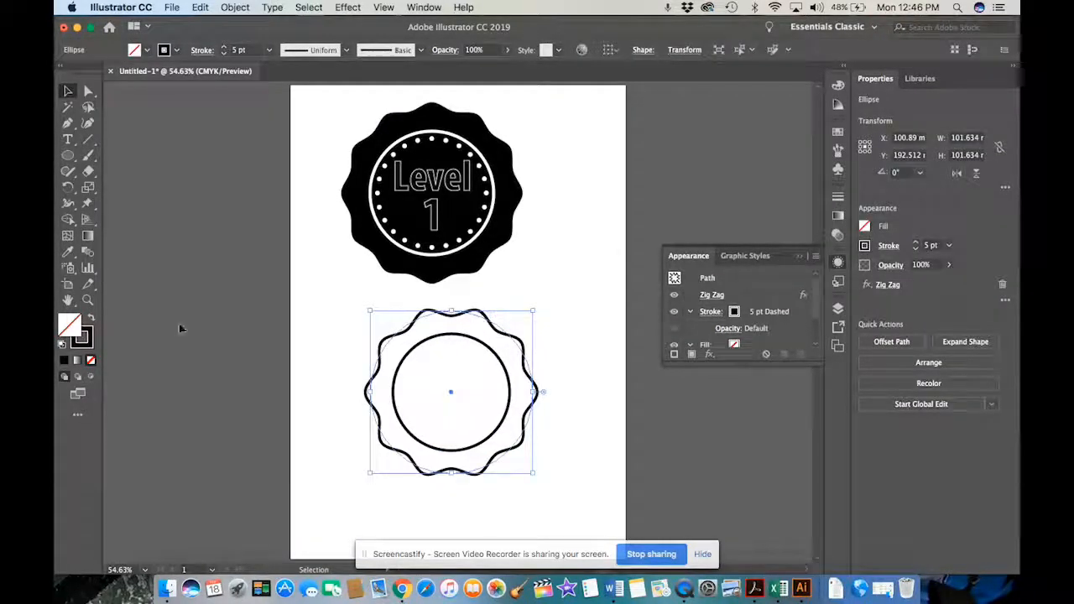
click(93, 318)
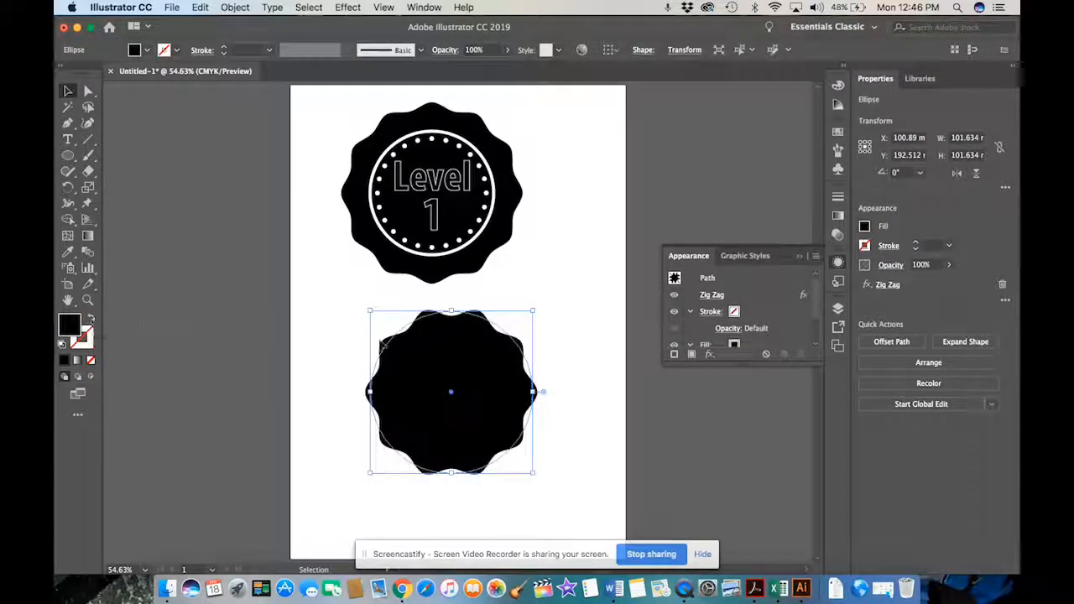
Step: Set the inner circle's stroke to white (FFFFFF) with a weight of 6 pt
click(422, 352)
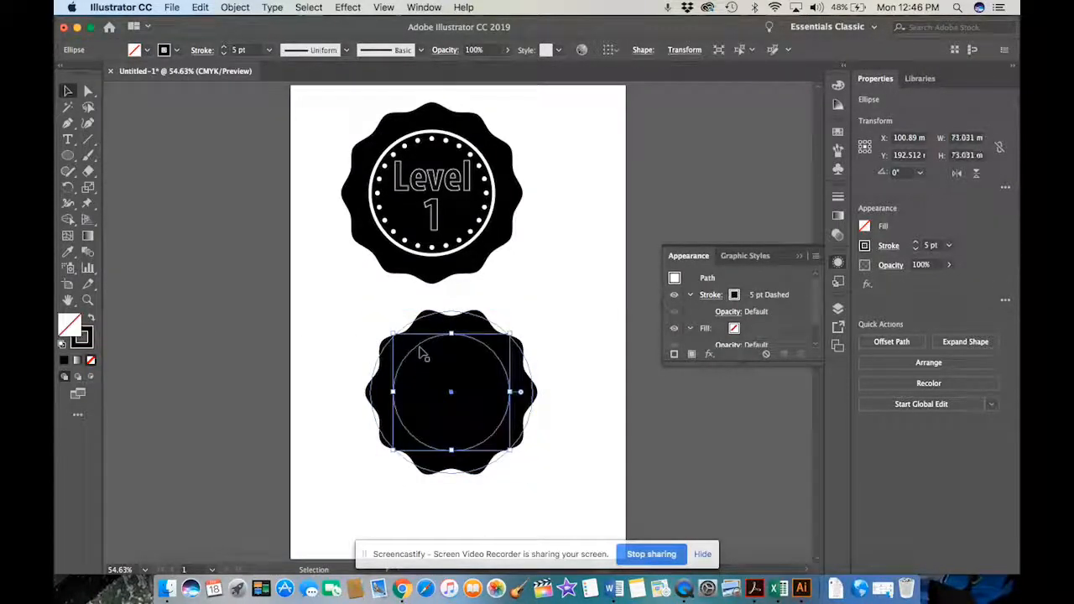
click(91, 334)
double_click(87, 342)
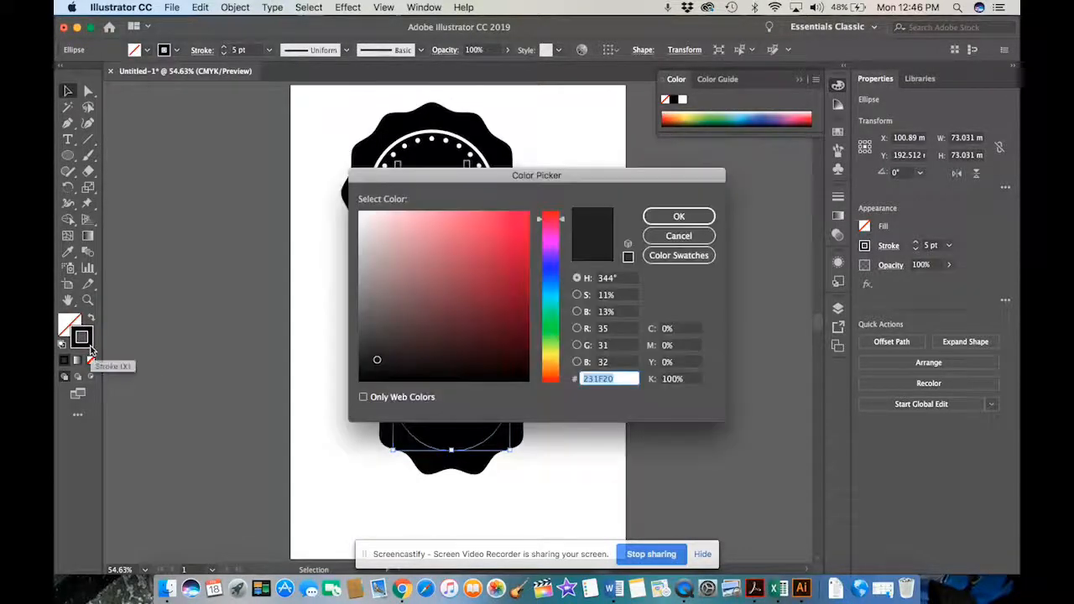
mouse_move(415, 287)
mouse_down()
mouse_move(394, 240)
mouse_move(337, 195)
mouse_up()
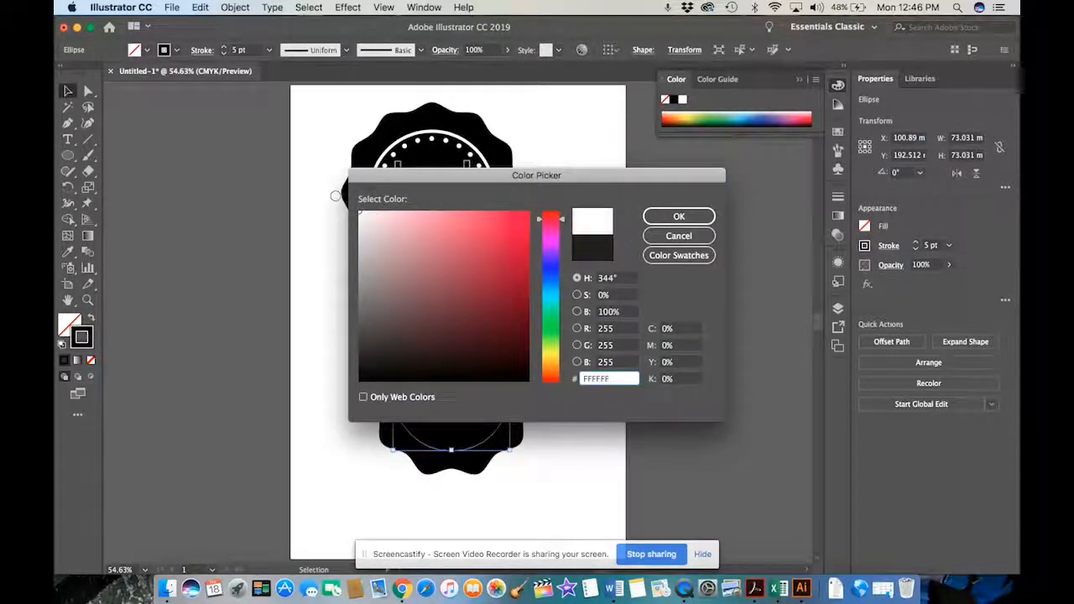
click(703, 216)
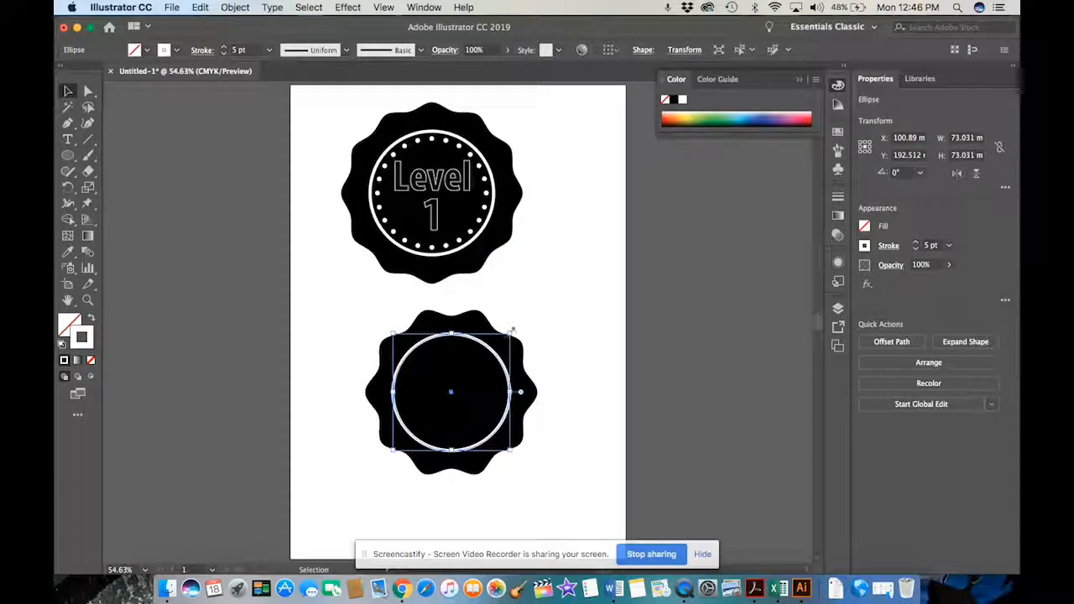
click(917, 242)
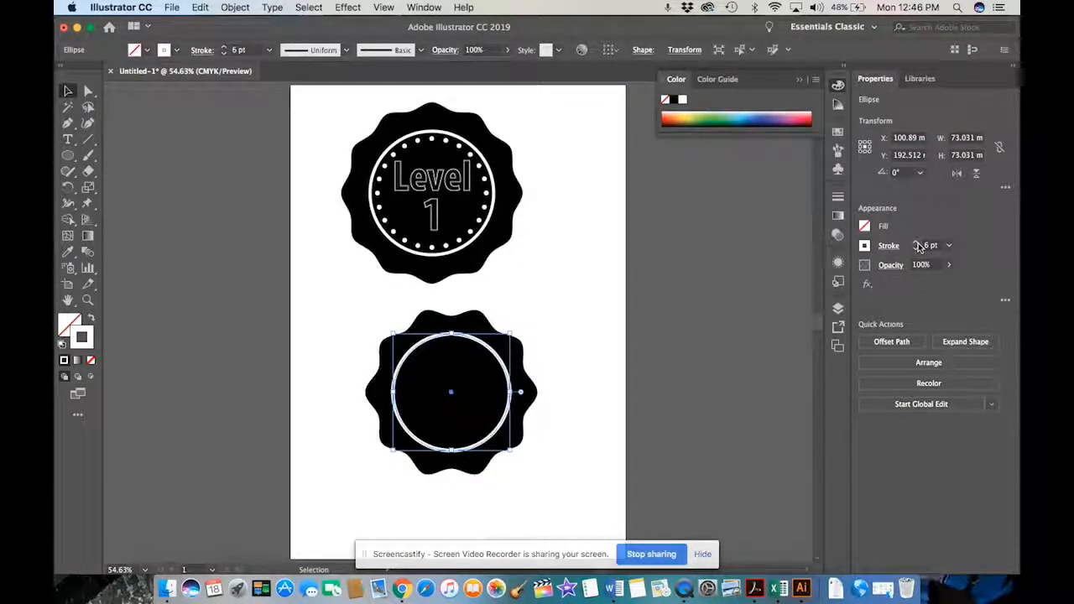
click(584, 395)
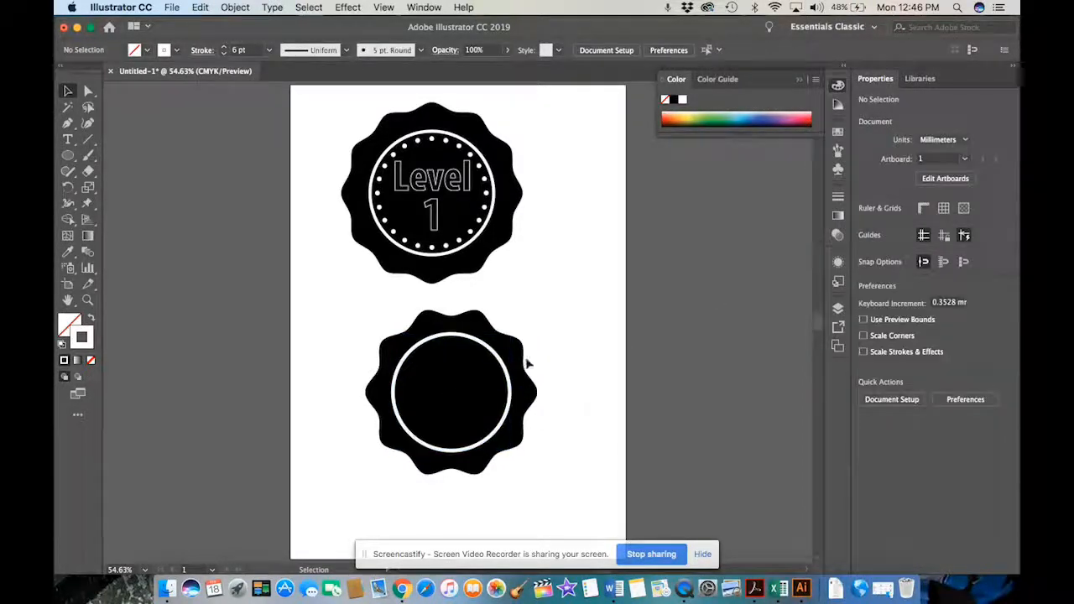
Step: Duplicate the white inner ring in place and scale the copy about its centre to about 65 mm wide
click(482, 344)
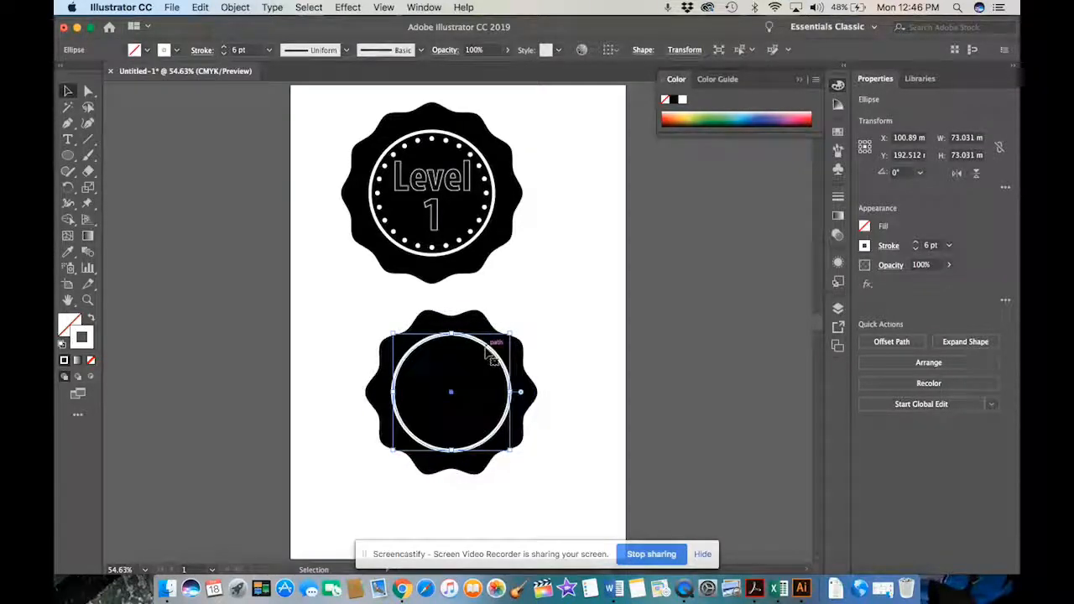
key(a)
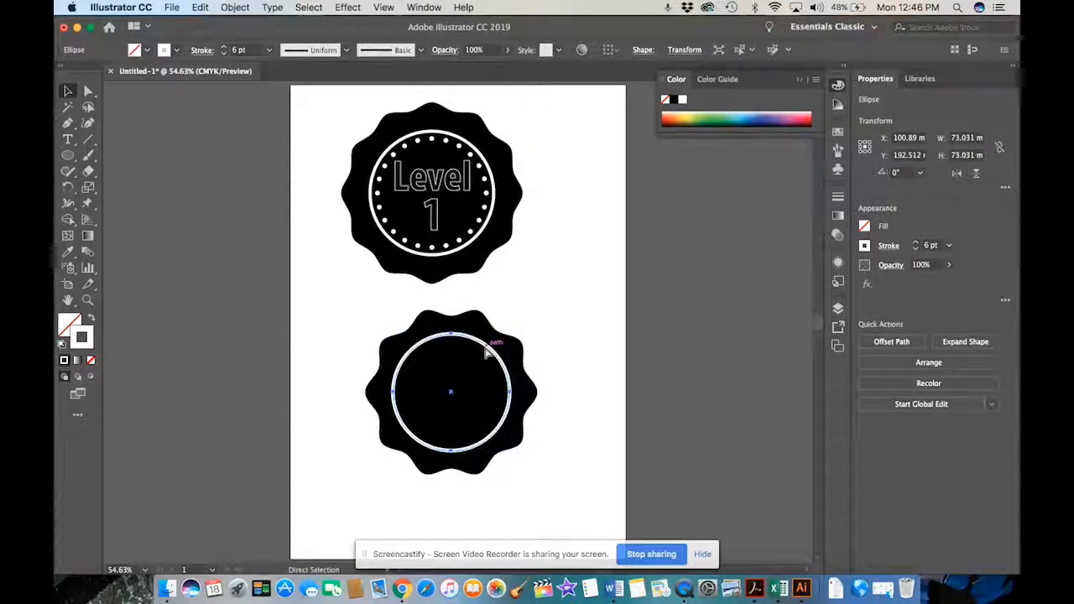
key(v)
key(a)
key(v)
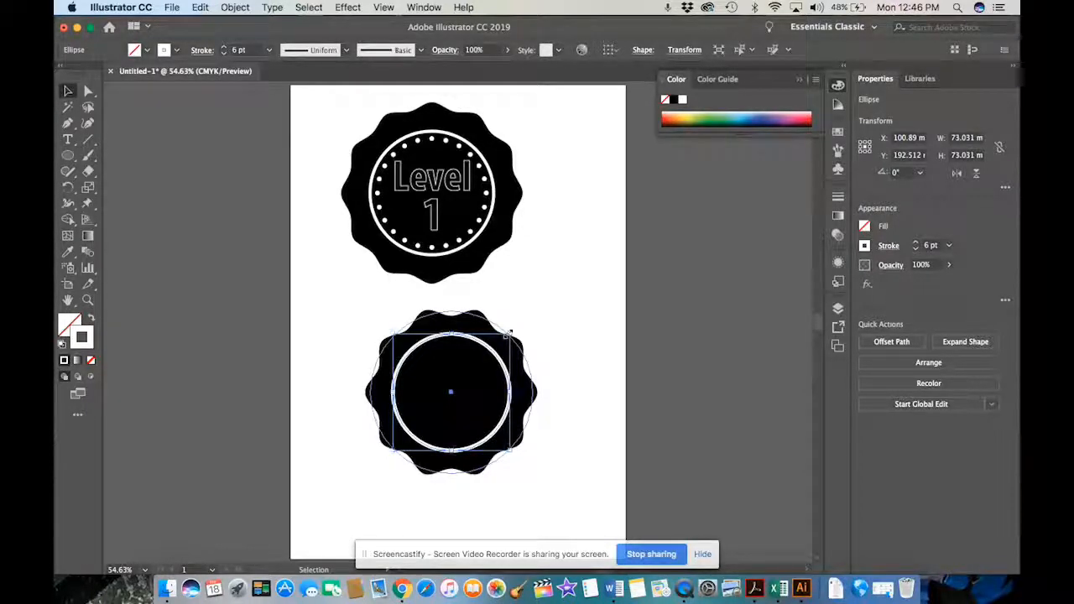
drag(506, 334, 506, 340)
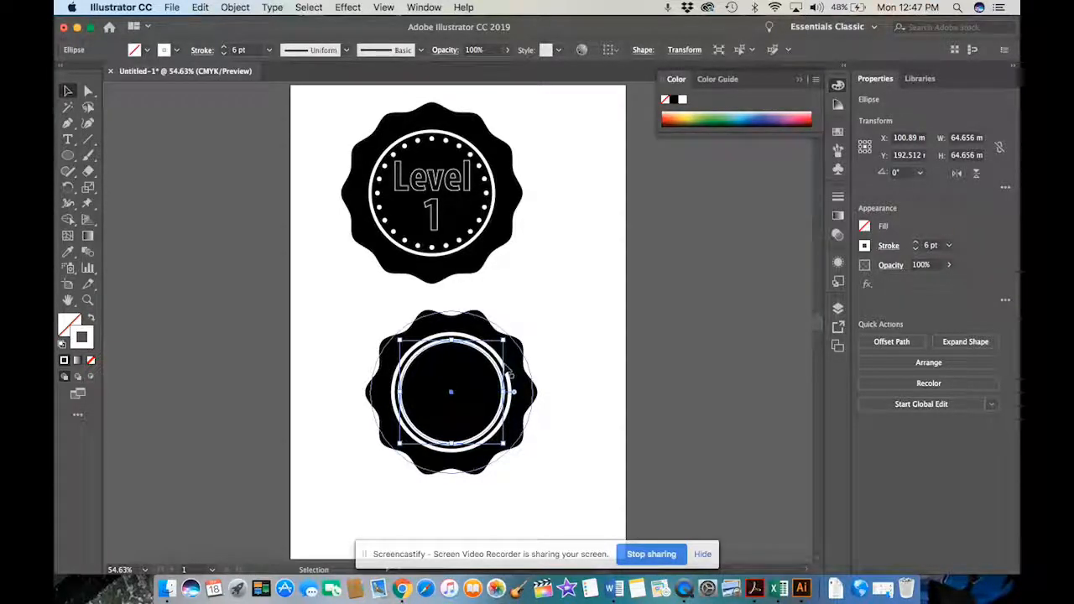
Step: Make the smaller ring's stroke a dashed line with an 11 pt dash and a 14 pt gap
click(888, 245)
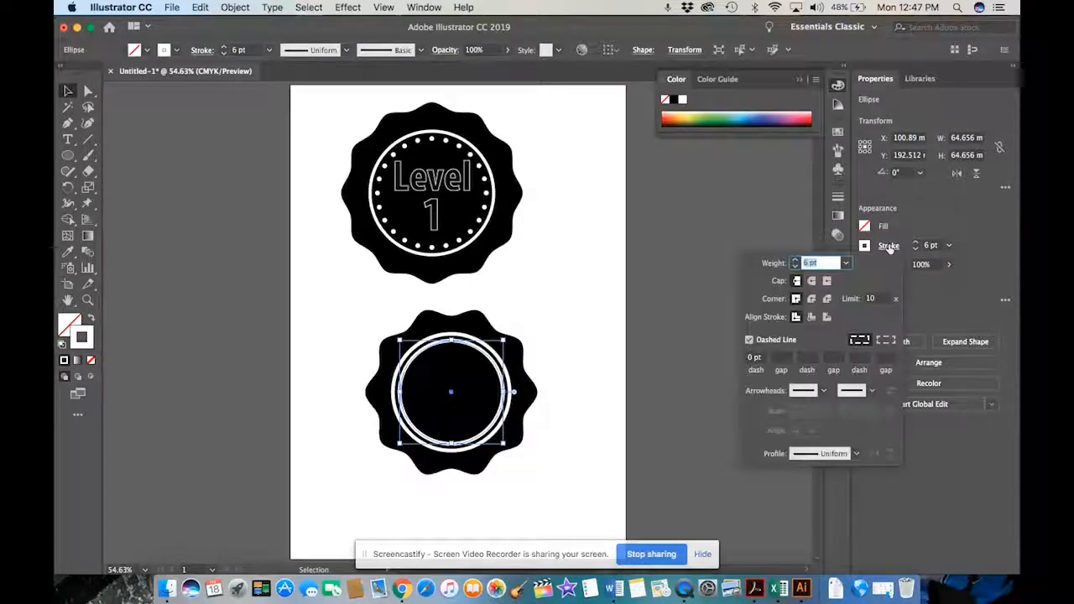
click(753, 358)
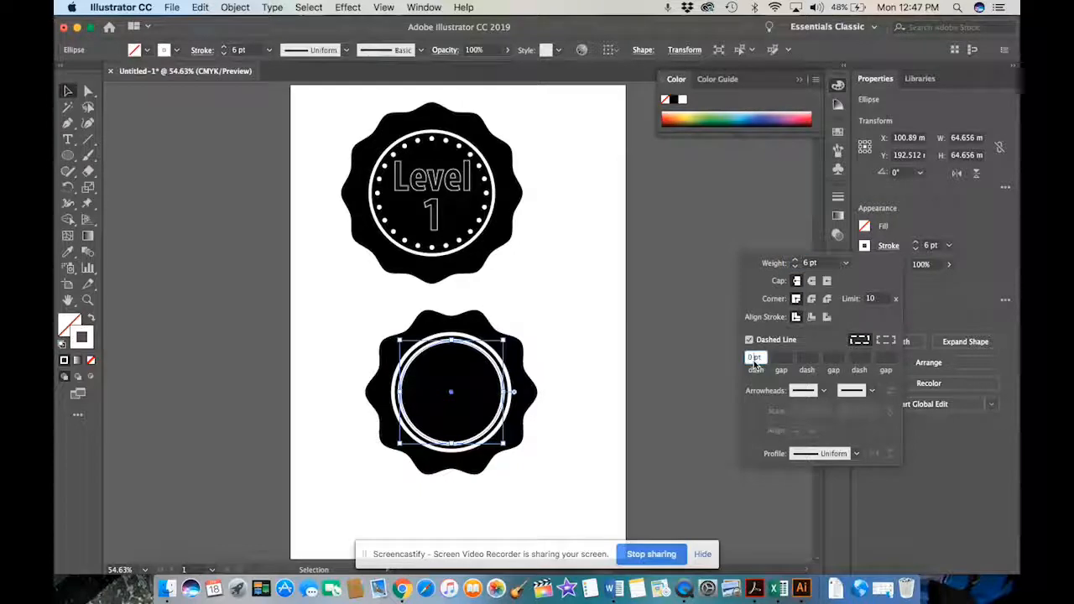
text(10)
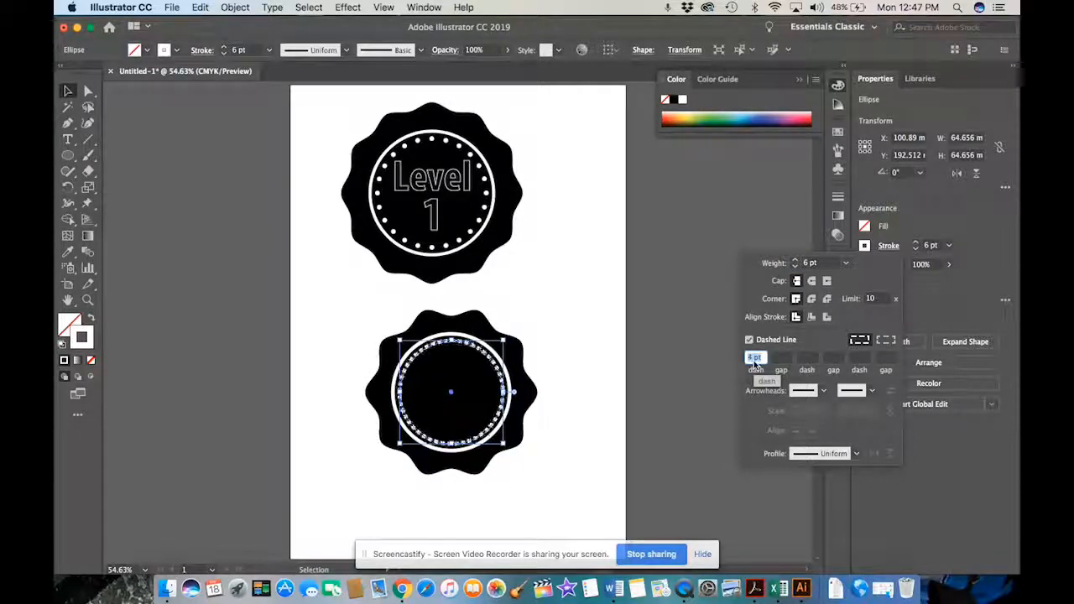
key(Up)
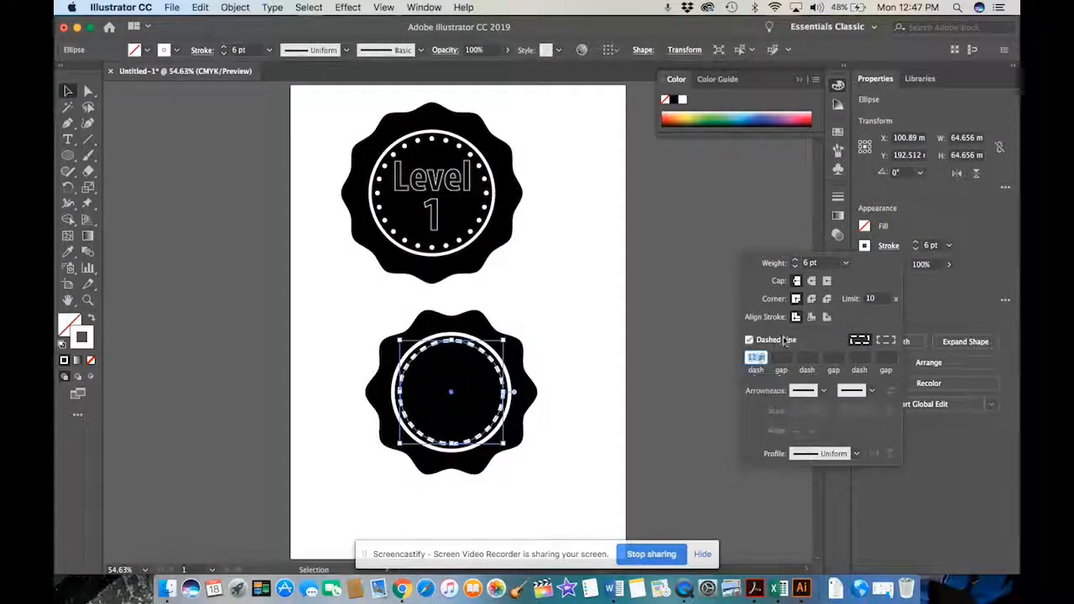
click(783, 358)
key(Up)
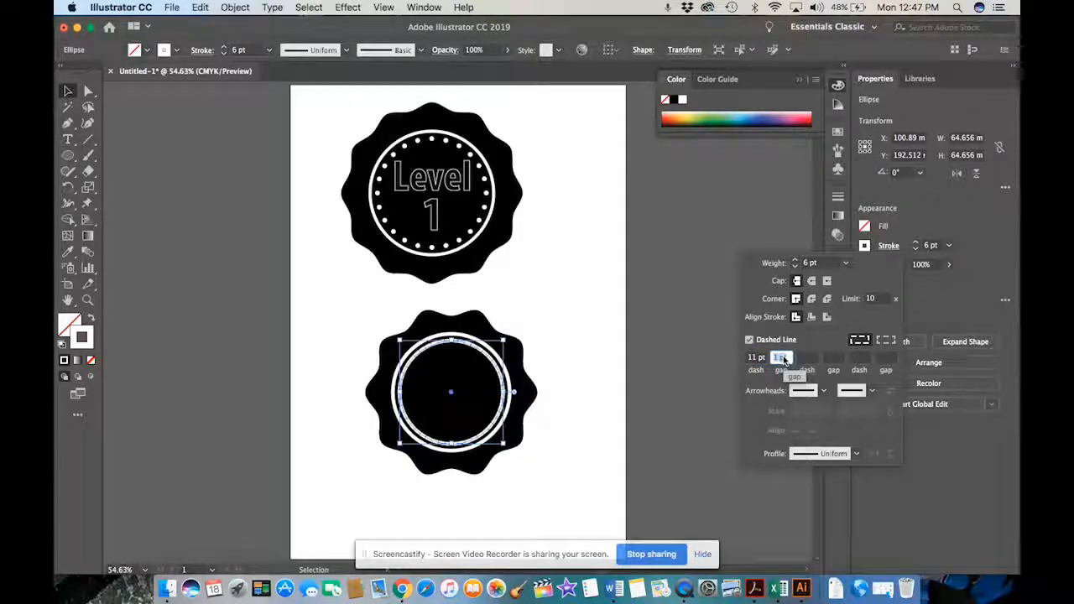
key(Down)
key(Up)
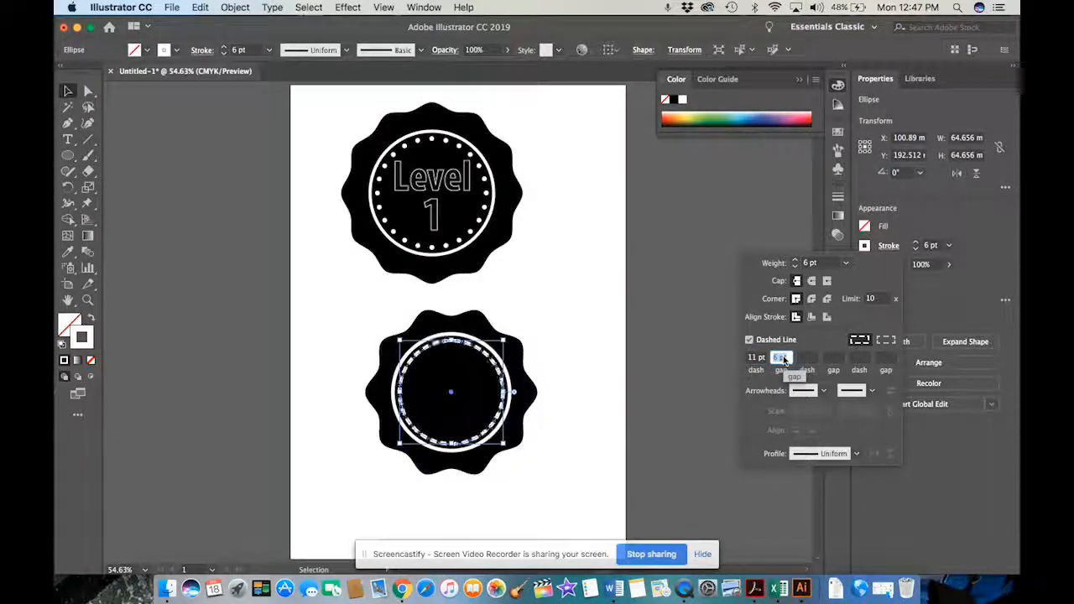
key(Up)
key(Up)
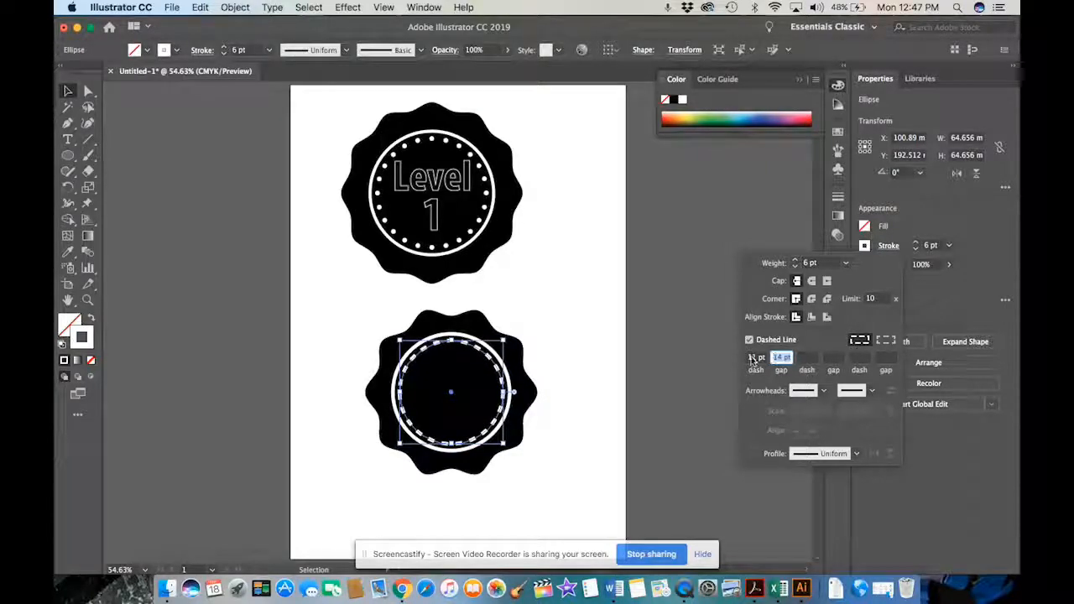
Step: Change the smaller ring's dash to 7 pt and its gap to 17 pt
click(753, 358)
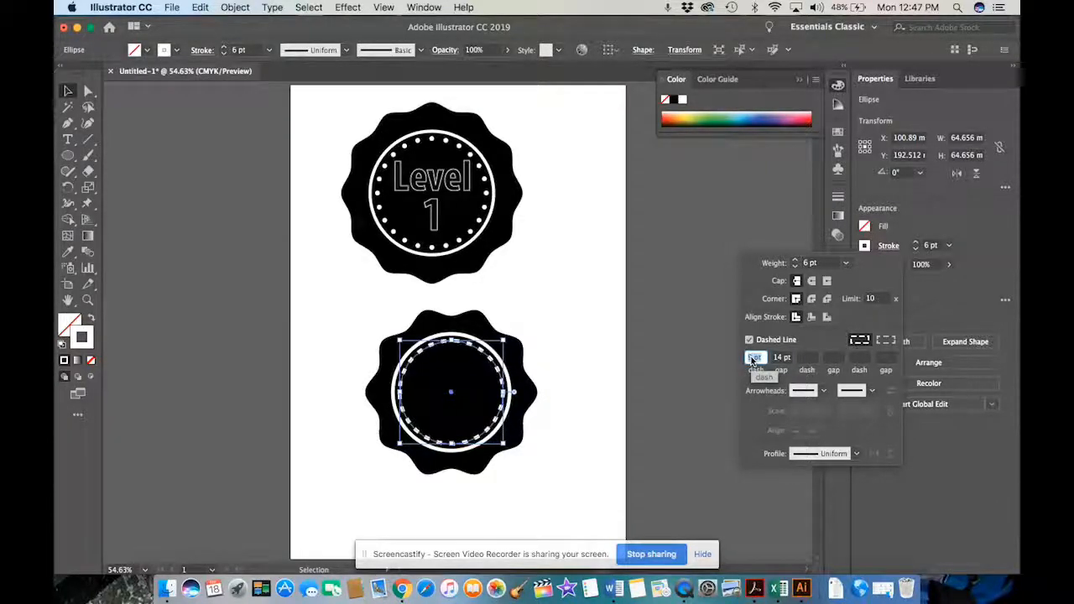
key(Down)
key(Down)
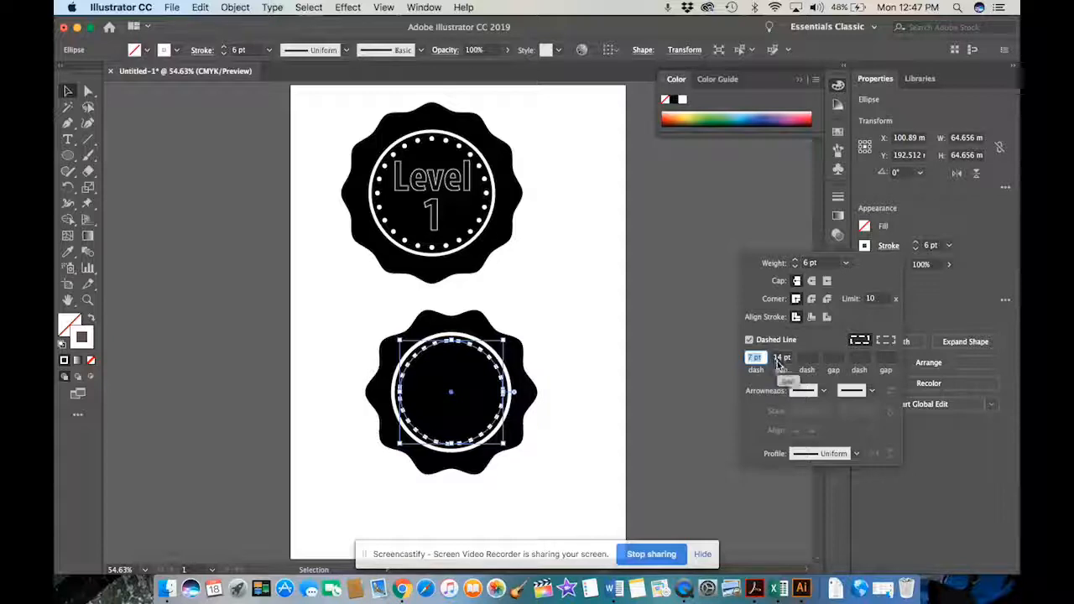
click(781, 358)
key(Up)
key(Up)
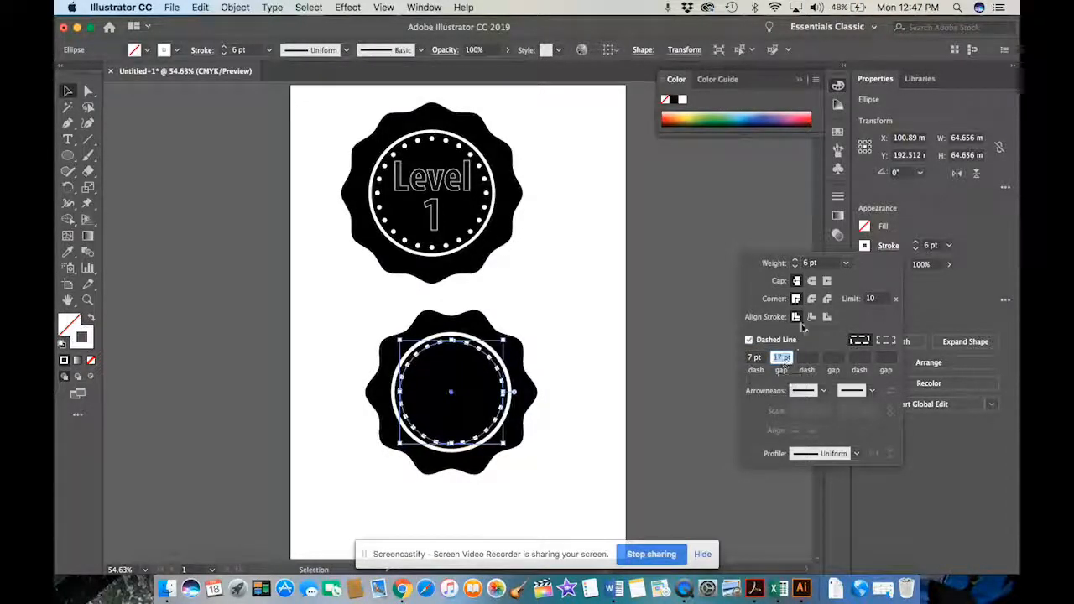
Step: Give the smaller ring's dashes round caps and shorten the dash to 1 pt so they form dots
click(812, 281)
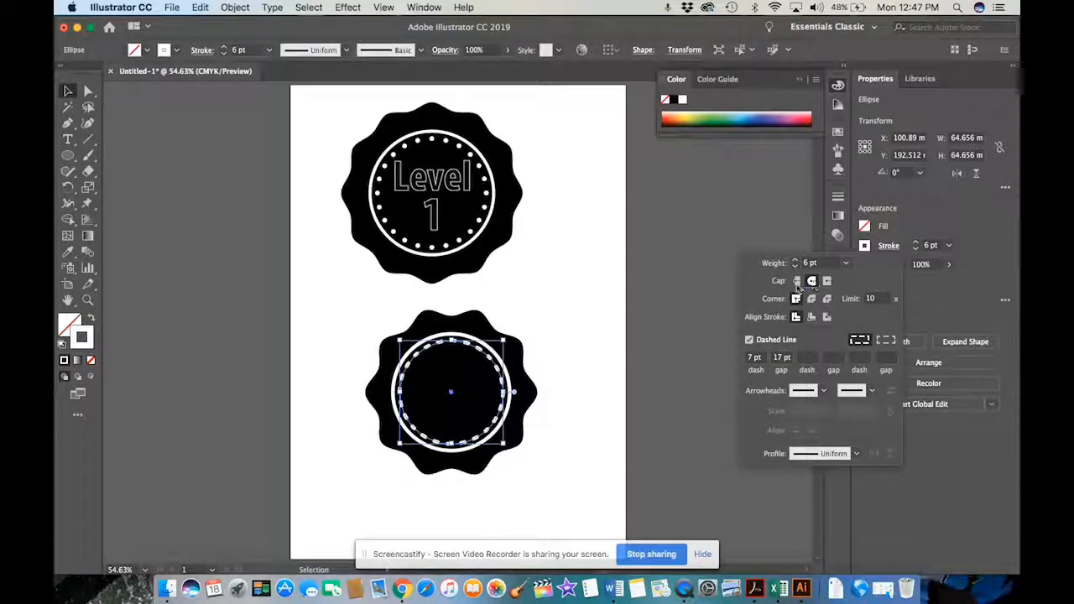
click(751, 357)
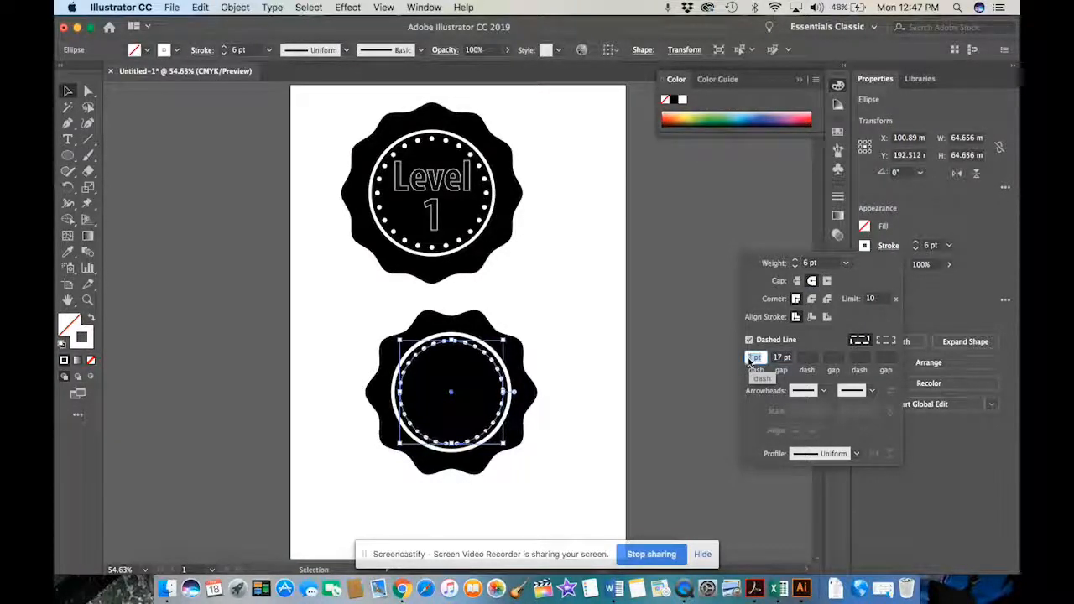
key(Down)
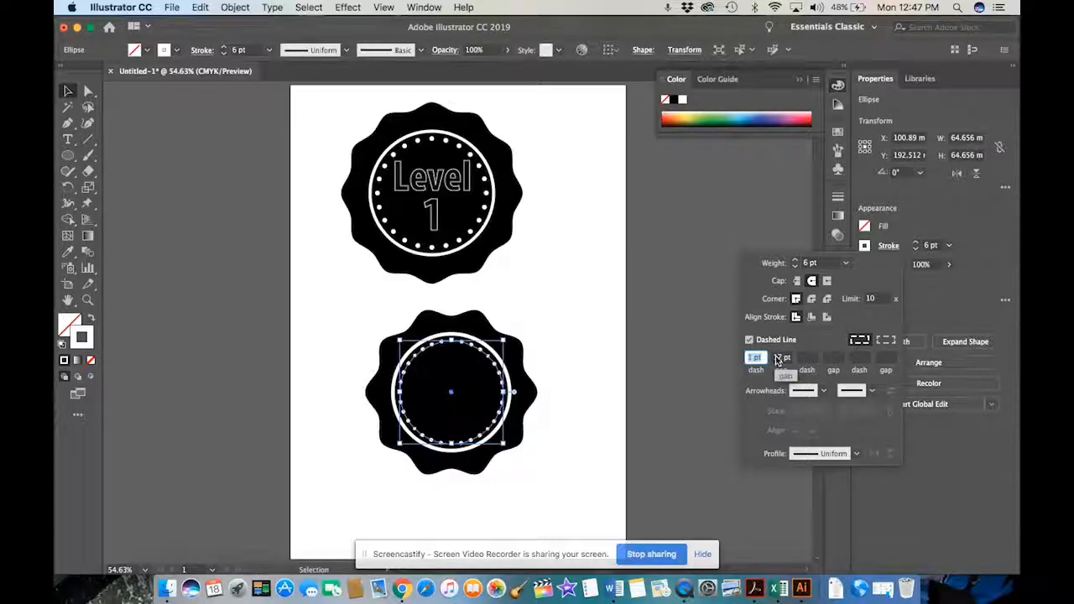
Step: Increase the gap of the smaller ring's dashed stroke to spread the dots further apart, and deselect it
click(777, 358)
key(Up)
key(Up)
key(Up)
key(Up)
key(Up)
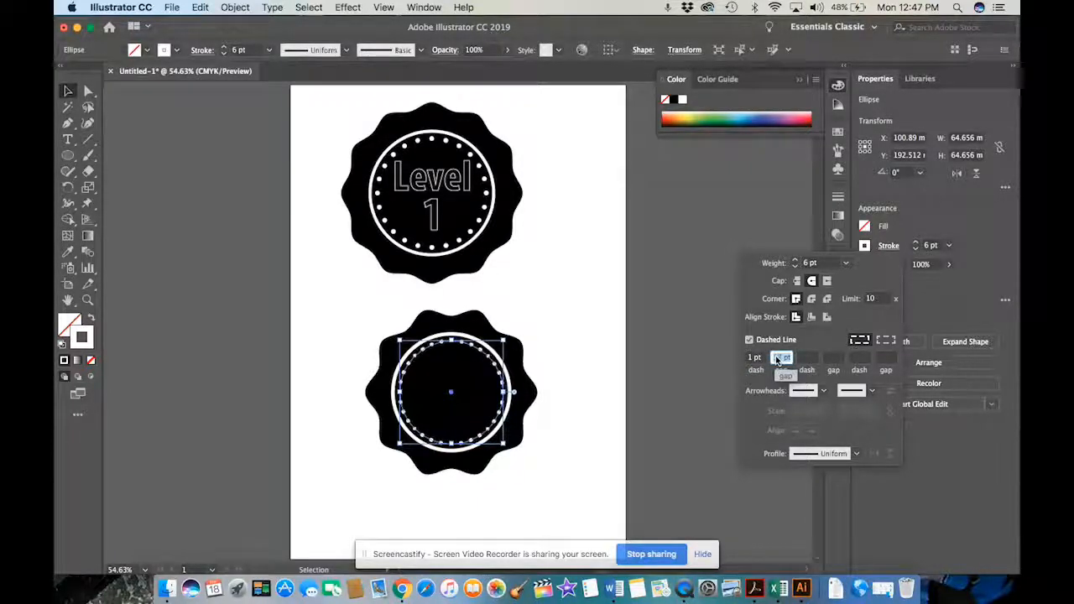
key(Up)
key(Up)
key(Up)
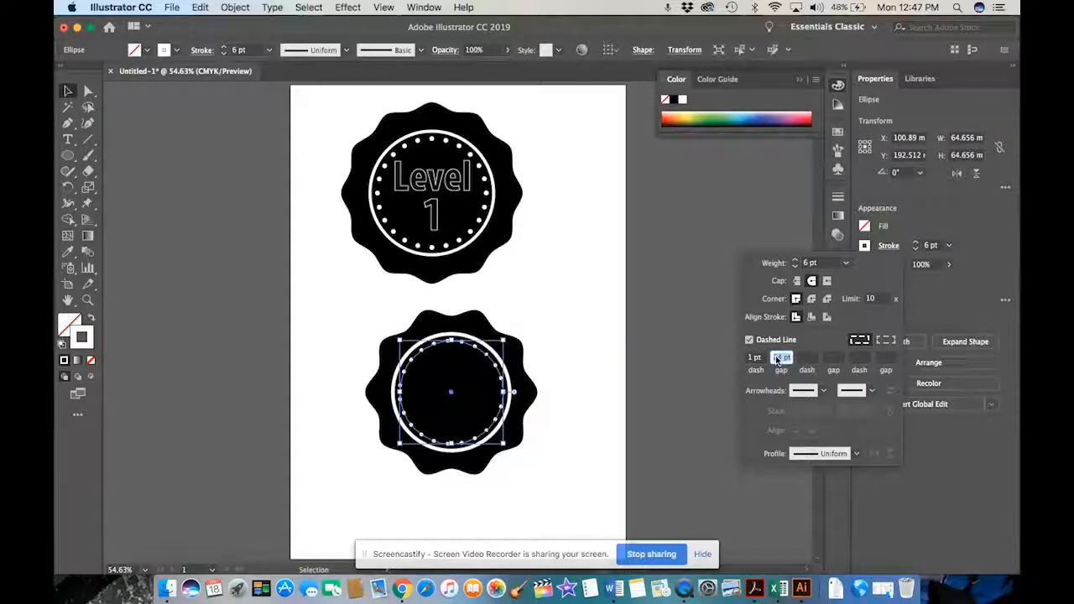
click(636, 251)
click(570, 311)
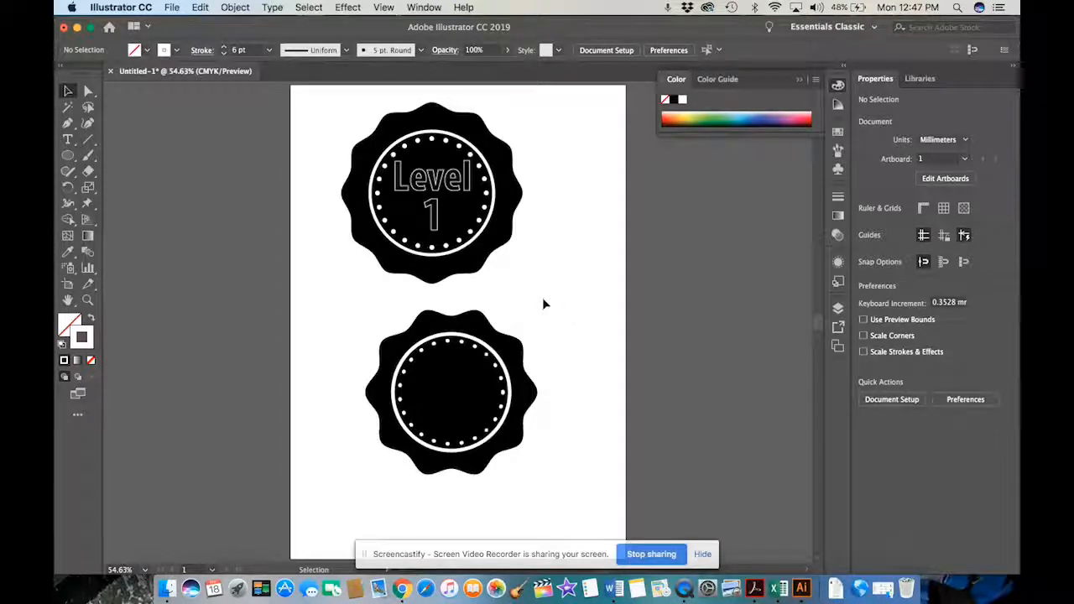
Step: Set the dotted ring's stroke weight to 8 pt
click(485, 357)
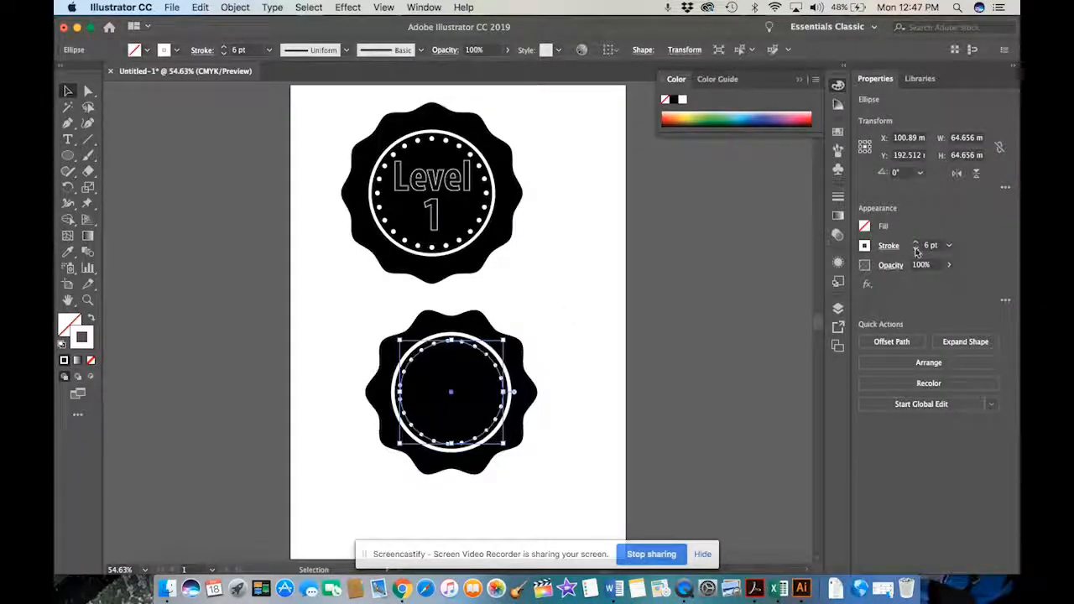
click(915, 243)
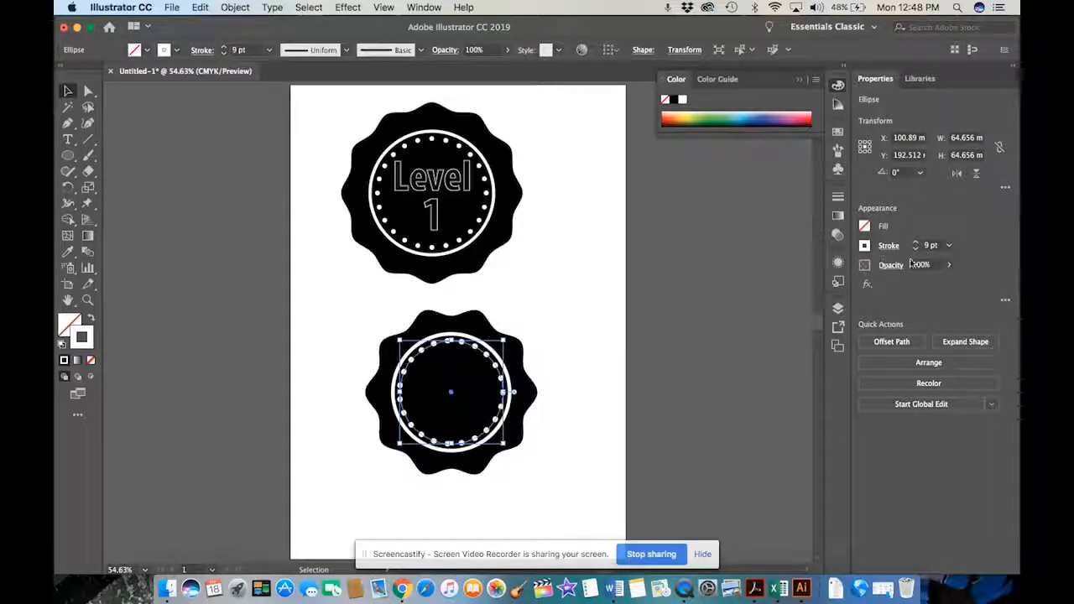
click(916, 248)
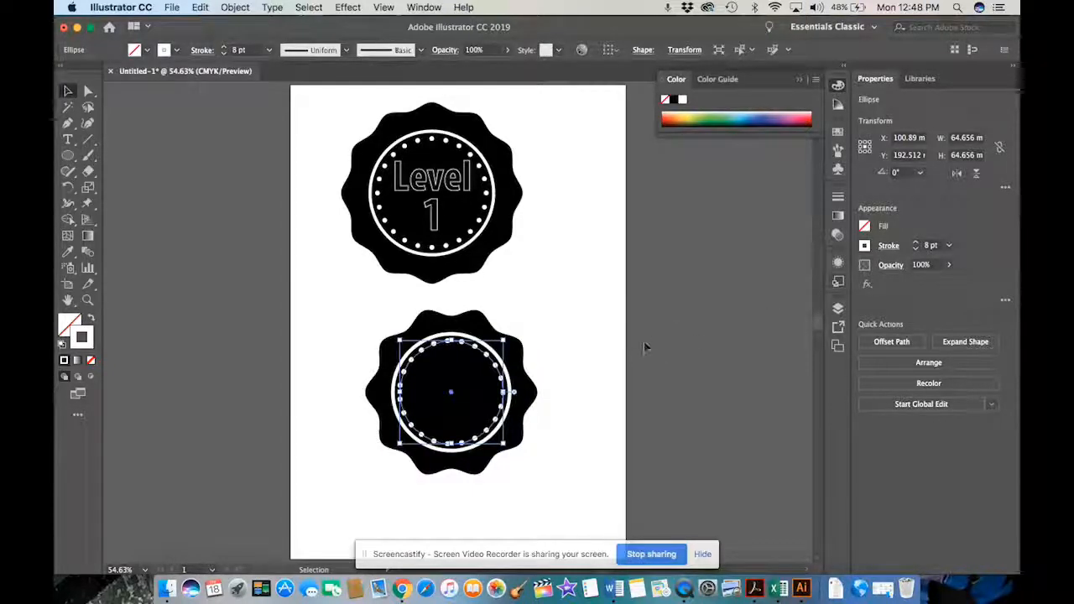
click(590, 368)
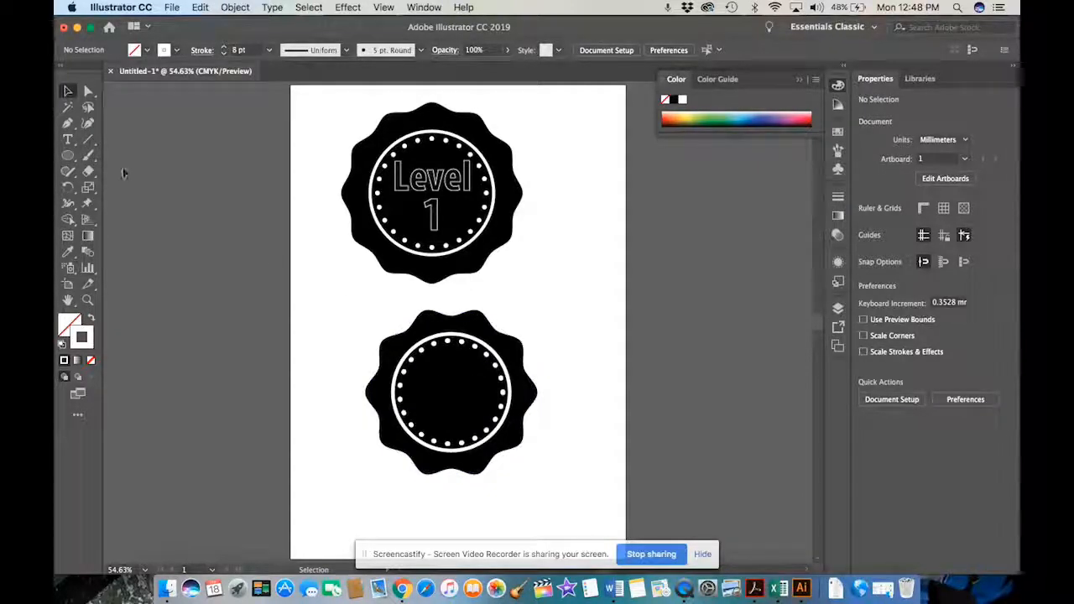
Step: Place a new text object between the two badges and give it a white stroke
click(67, 142)
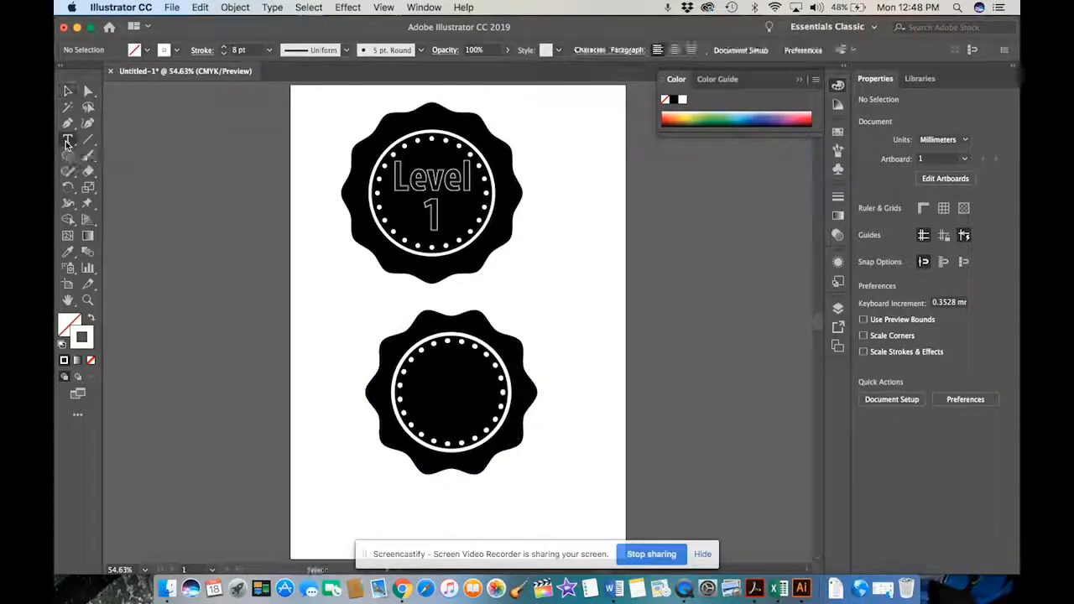
click(333, 299)
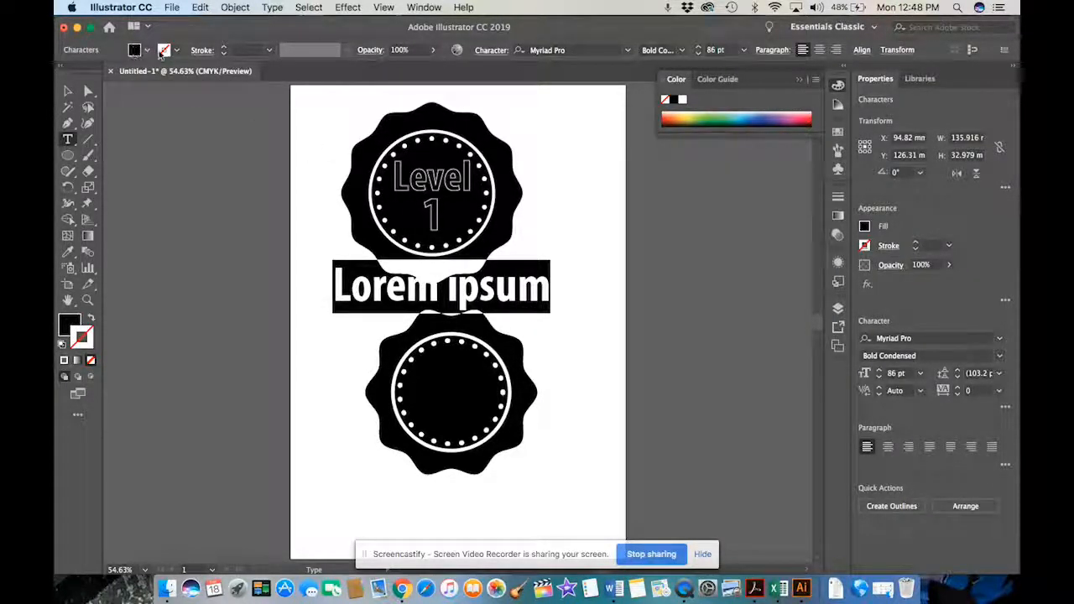
click(160, 53)
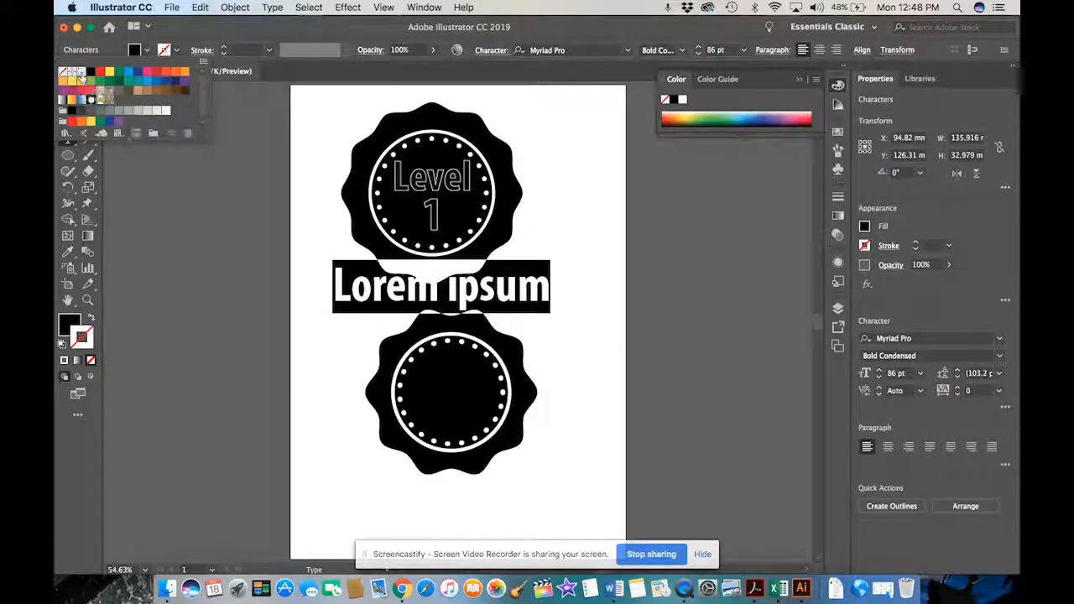
click(81, 74)
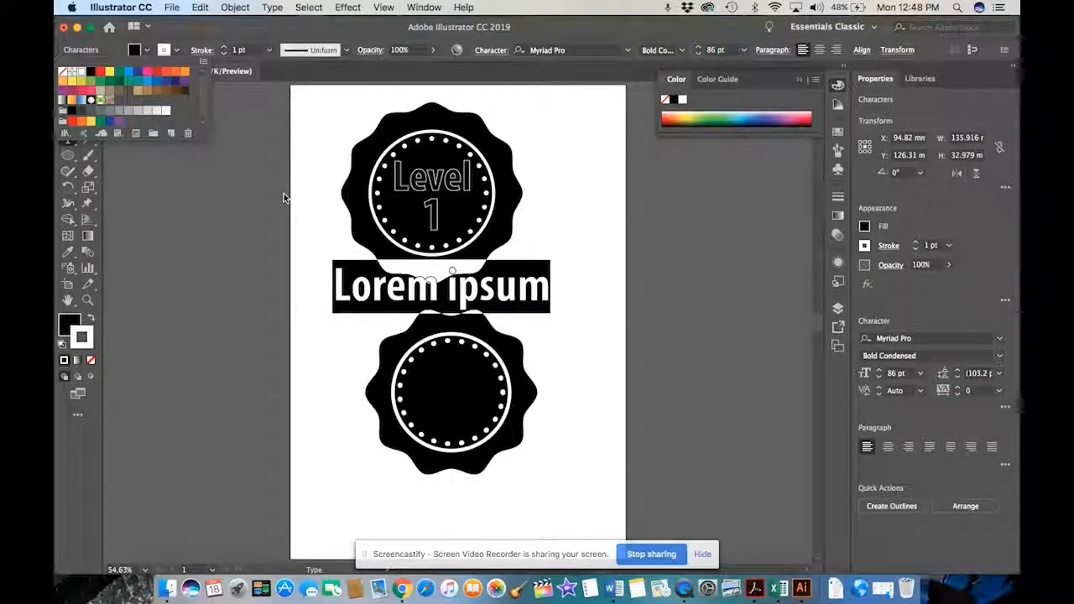
Step: Replace the placeholder text with "Level Up"
text(eve)
key(BackSpace)
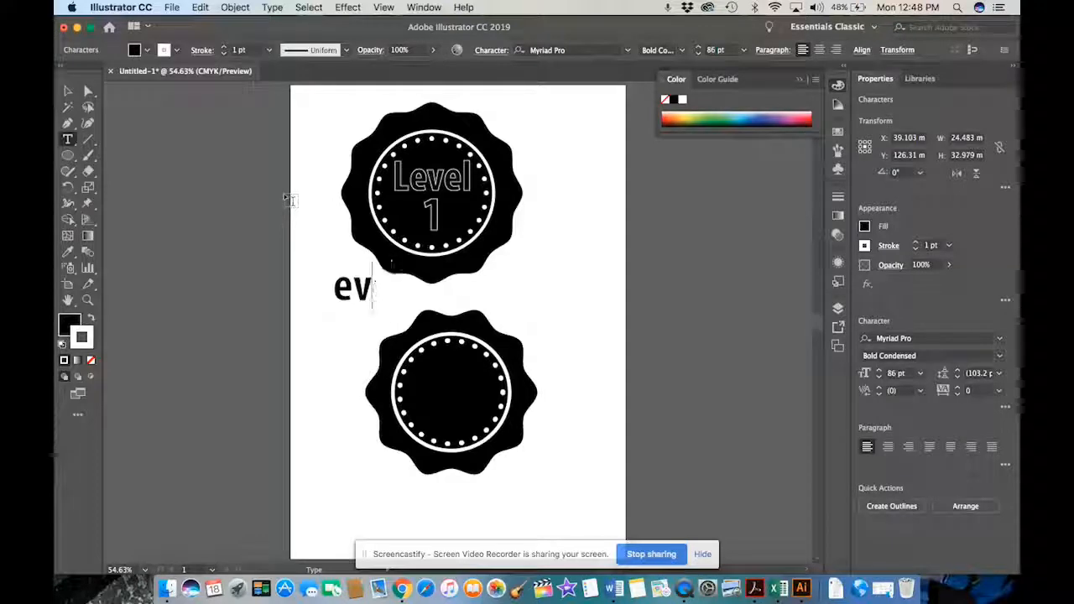
key(BackSpace)
key(BackSpace)
text(Level)
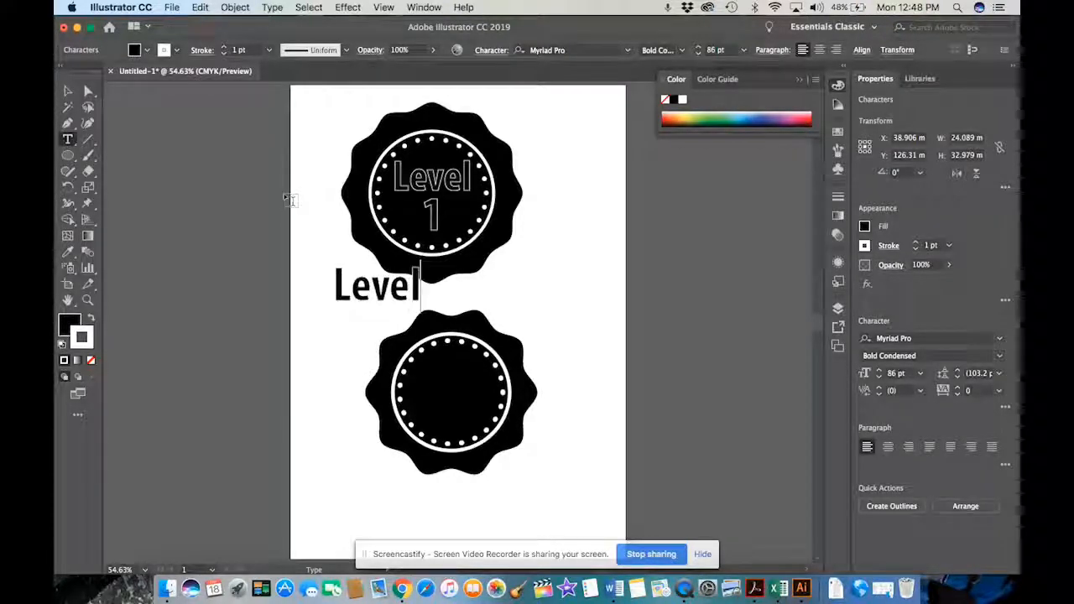
text( Up)
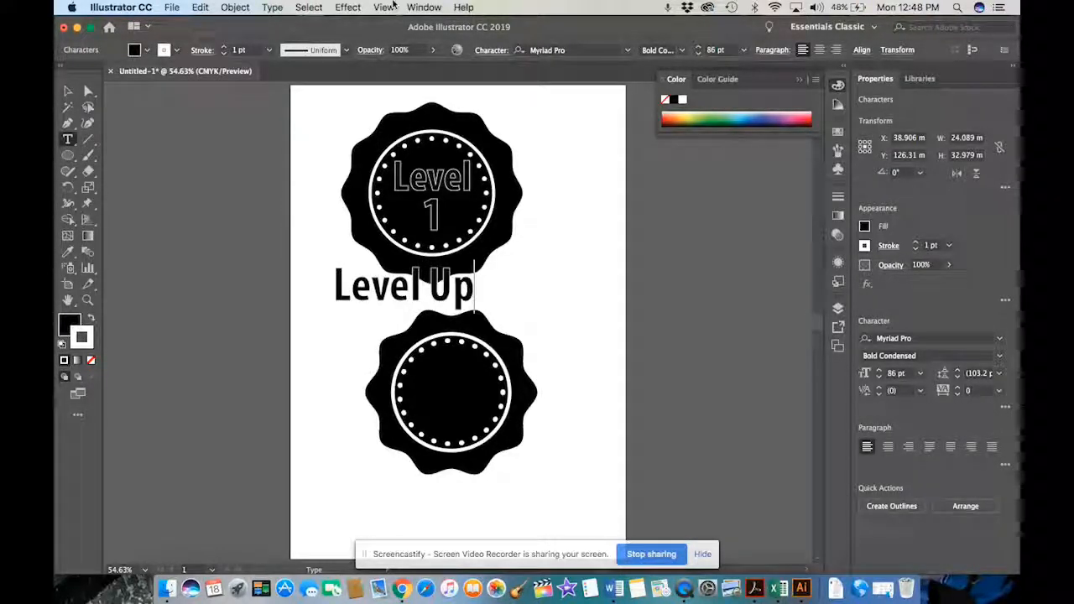
Step: Remove the word "Up" so that the text reads "Level"
click(68, 91)
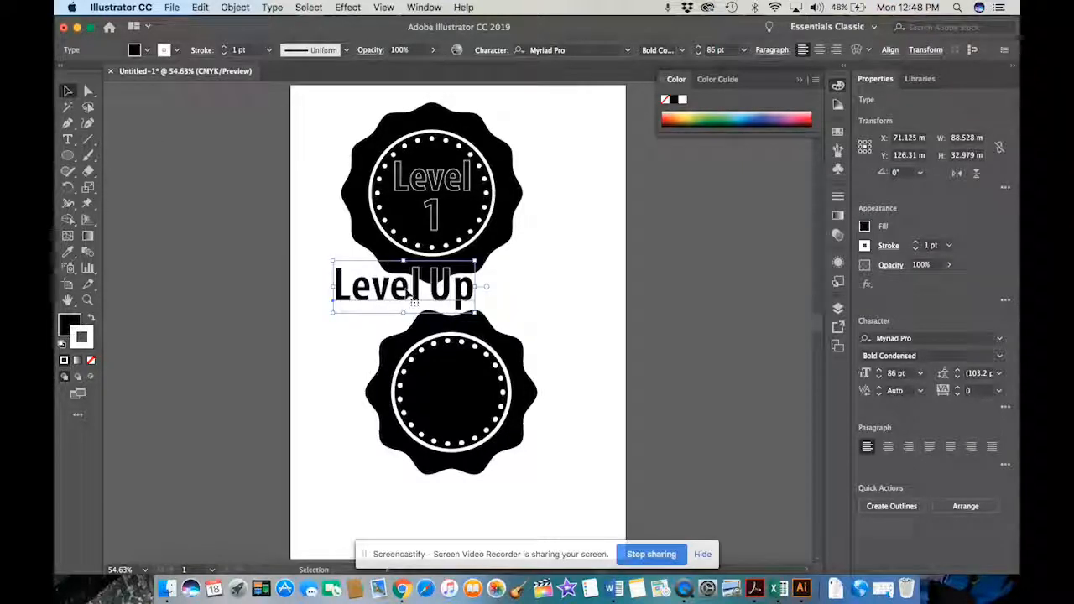
double_click(466, 294)
key(BackSpace)
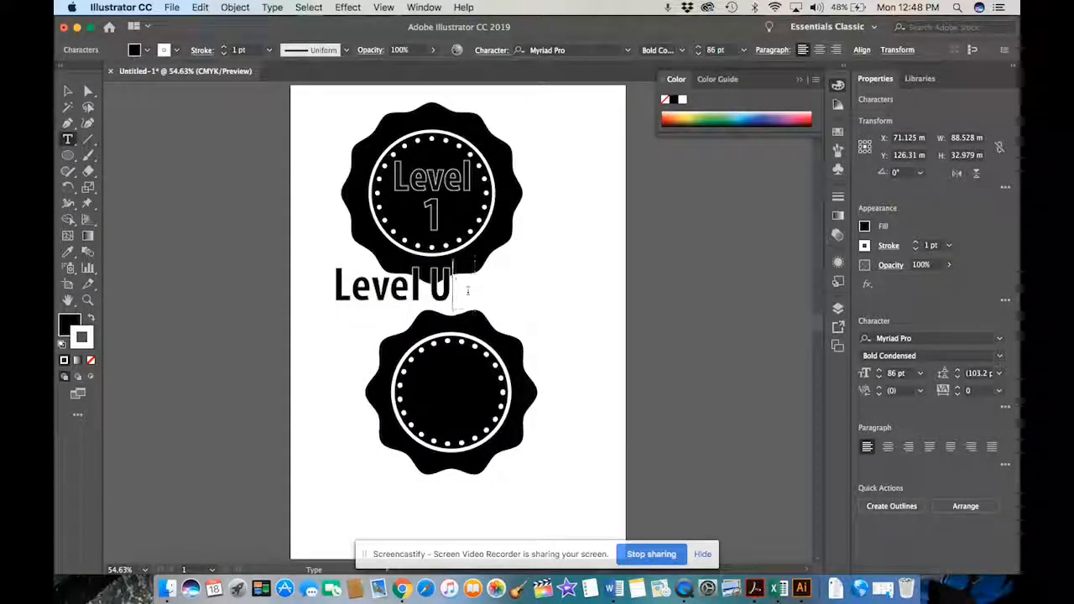
key(BackSpace)
key(BackSpace)
click(68, 90)
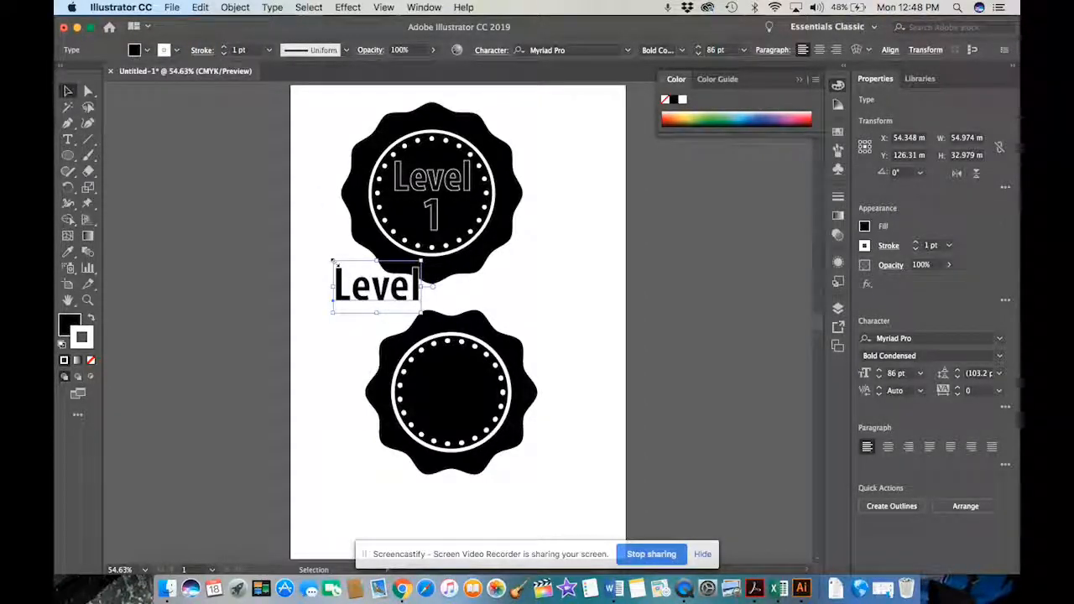
Step: Scale the "Level" text down to about 42 mm wide and move it into the upper half of the lower badge's dotted ring
drag(332, 262, 353, 274)
drag(399, 300, 464, 384)
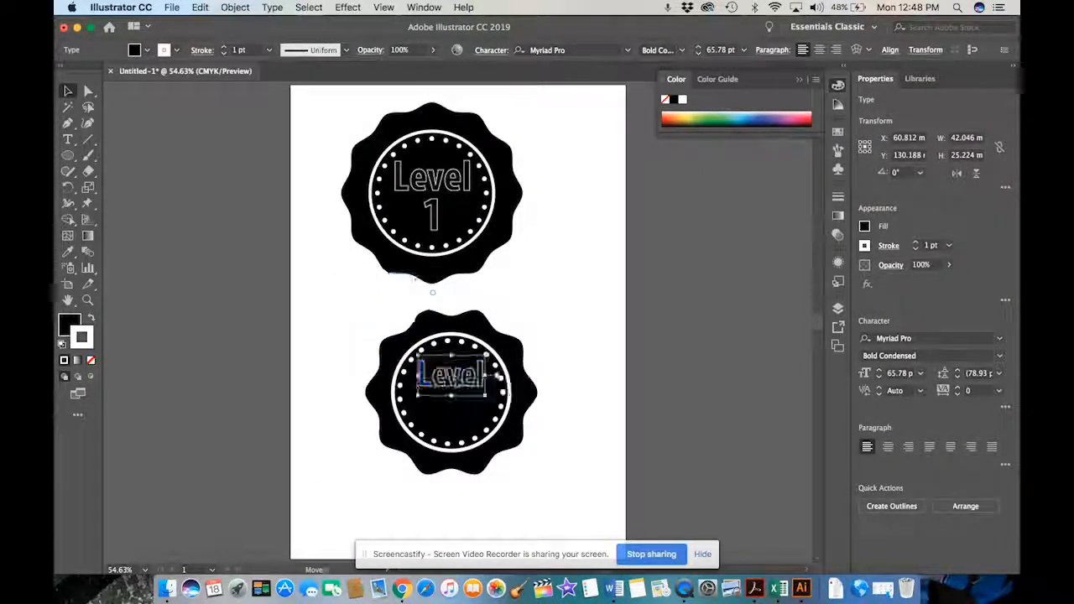
Step: Duplicate the "Level" text in the lower badge and place the copy directly beneath the original, vertically aligned with it
click(527, 330)
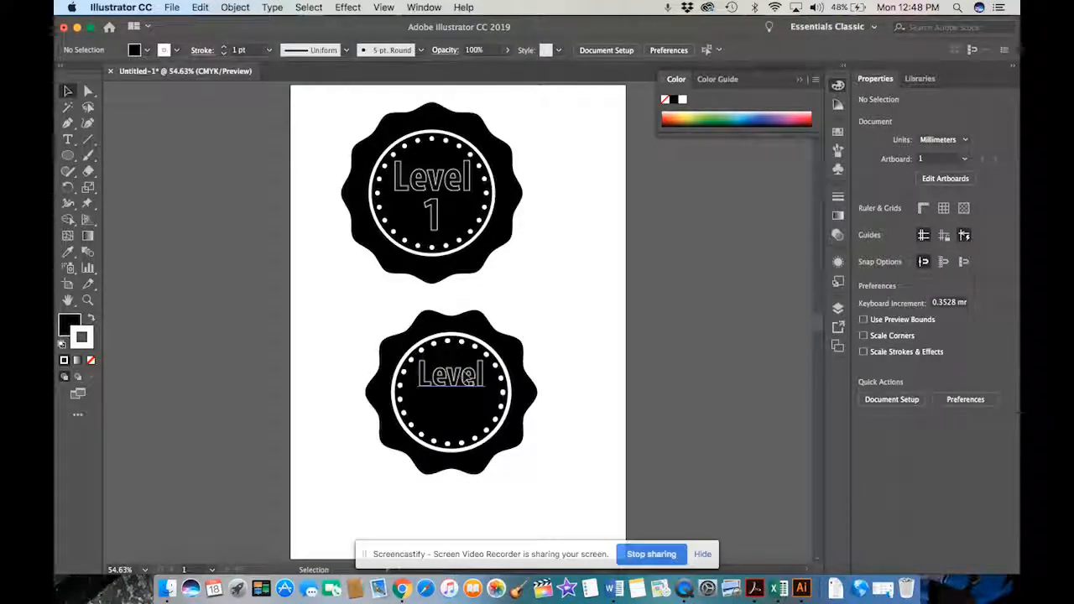
click(461, 386)
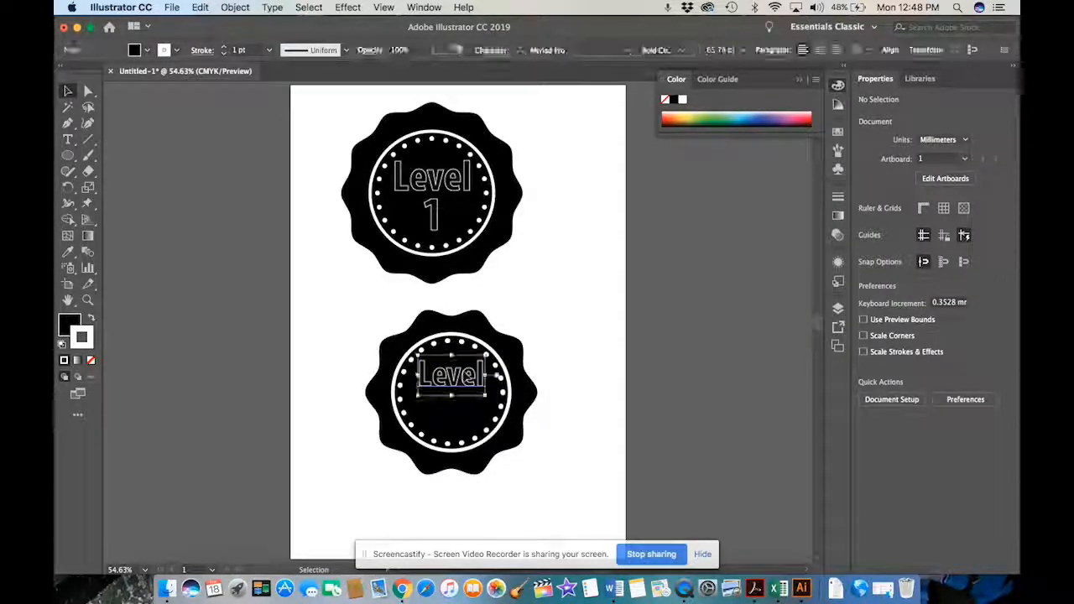
key(a)
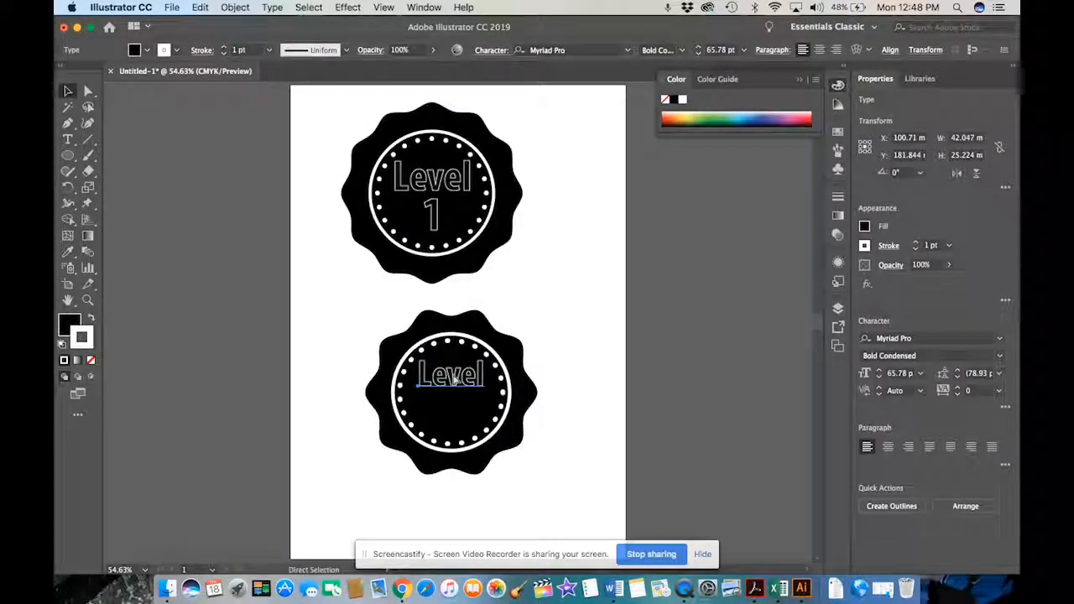
drag(454, 378, 453, 405)
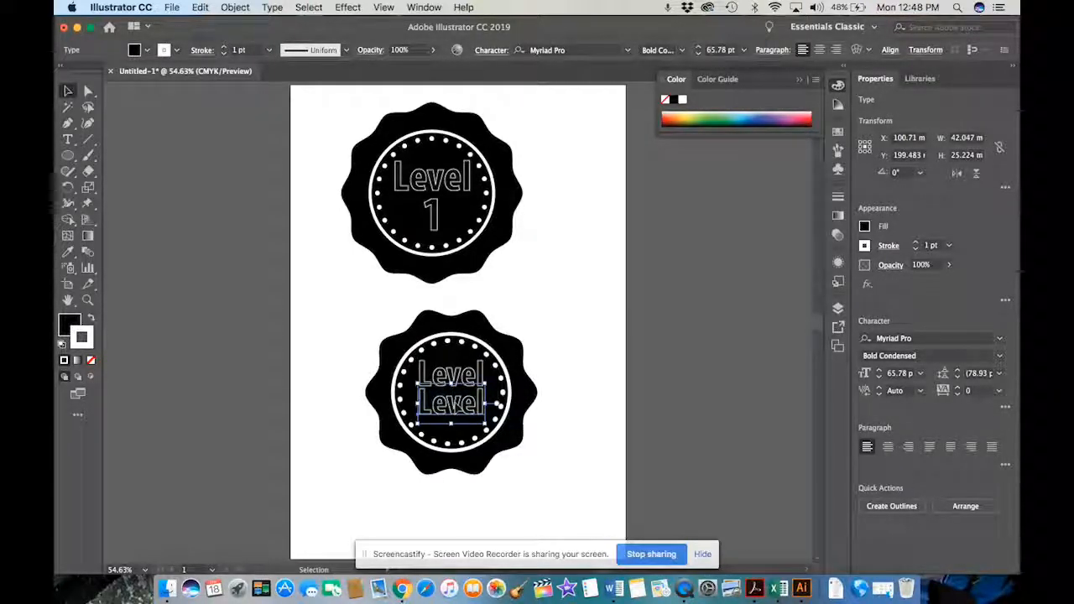
Step: Replace the wording of the lower "Level" copy with "Up" and finish editing the text
double_click(453, 405)
double_click(453, 405)
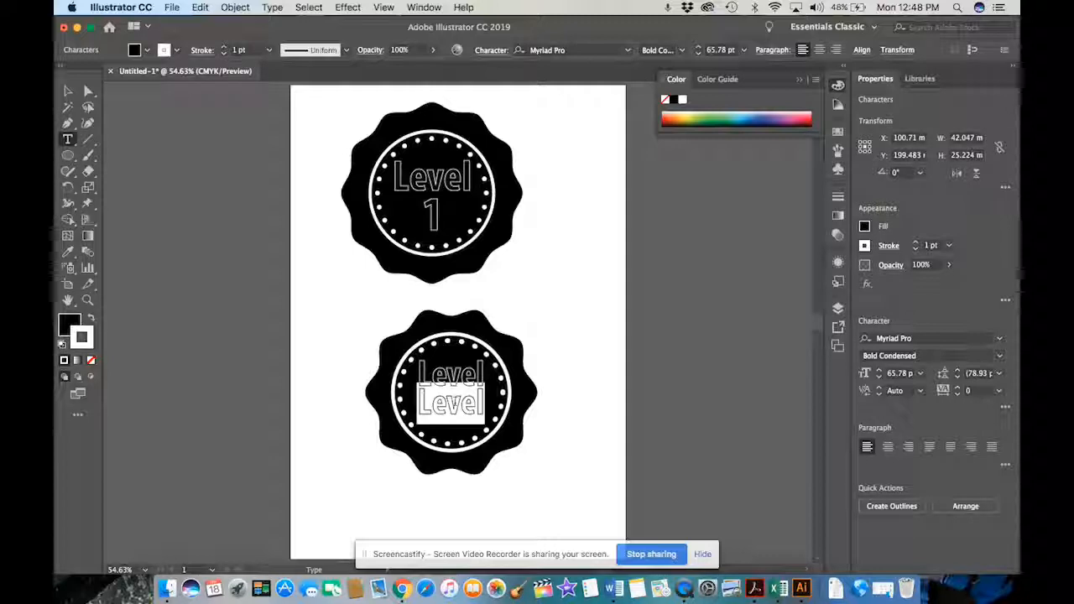
text(Up)
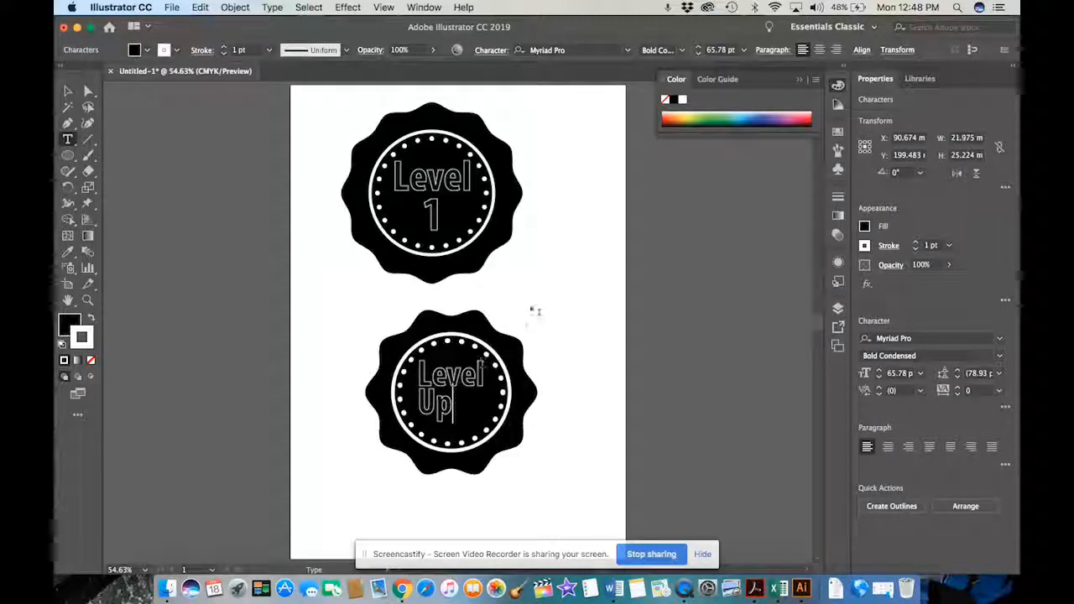
click(536, 311)
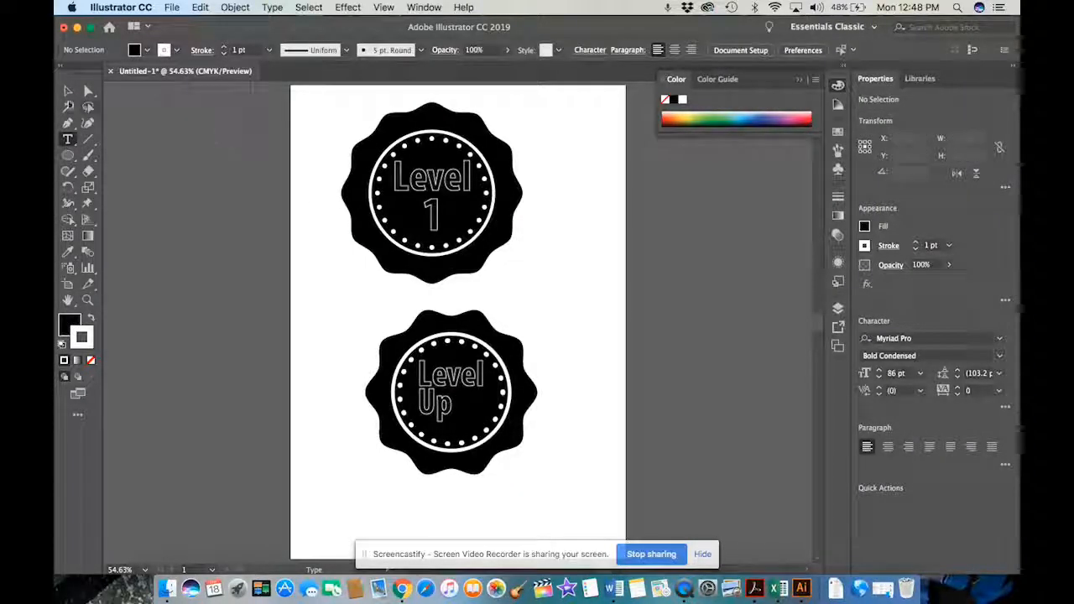
key(v)
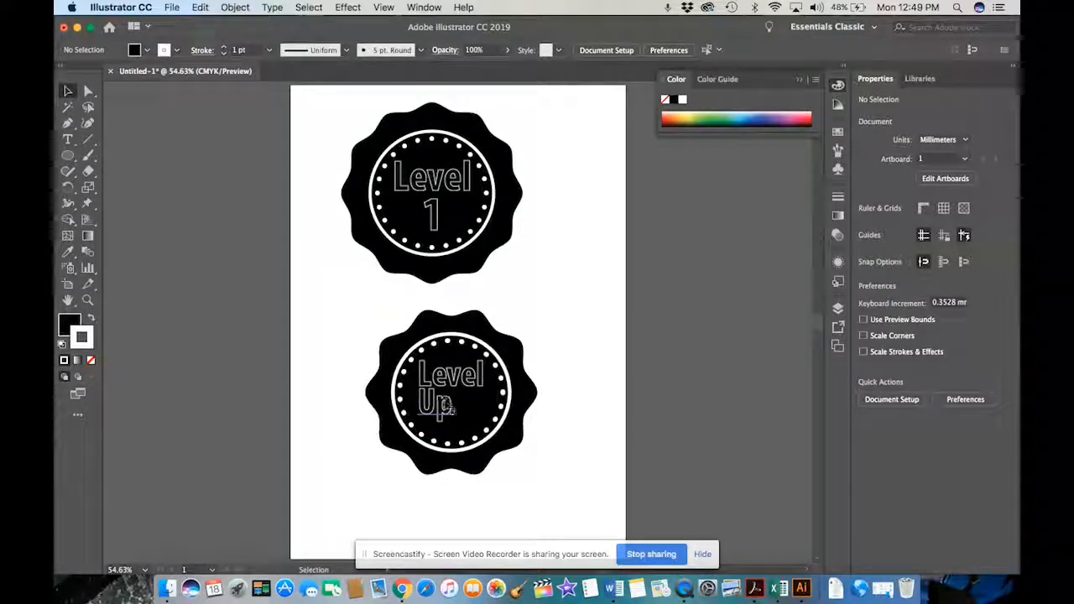